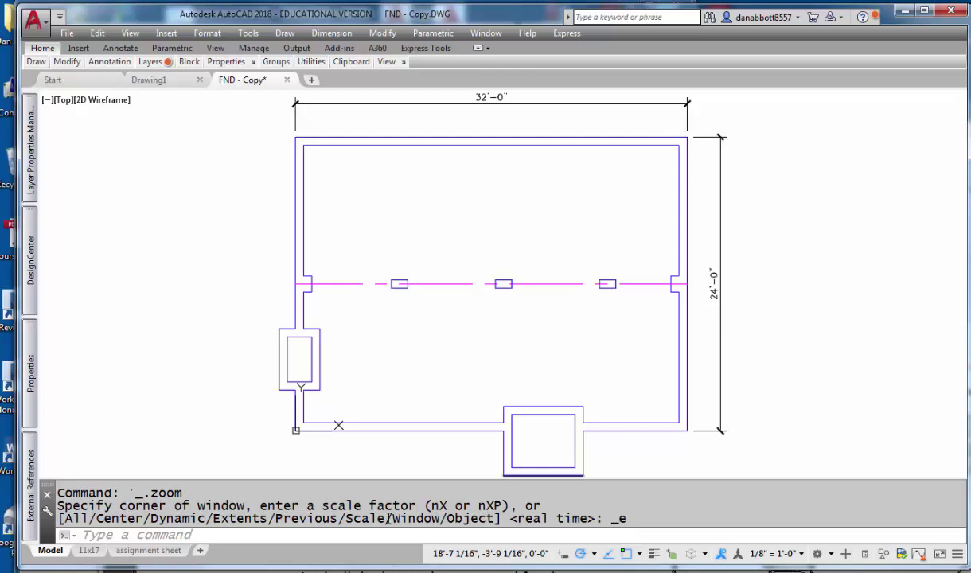
Start attaching an image from the External References manager via XREF.
key(Escape)
text(xref)
key(Return)
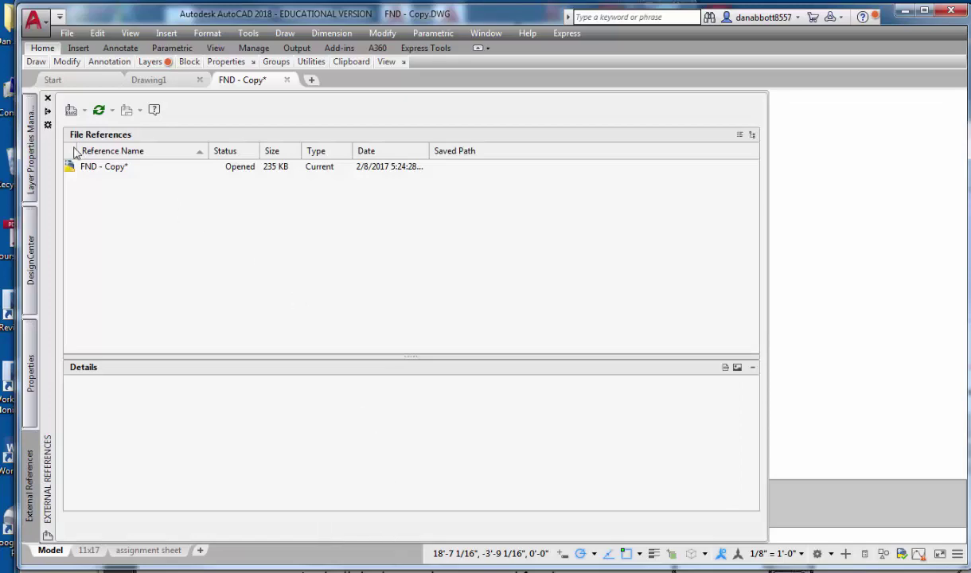
click(83, 111)
click(107, 143)
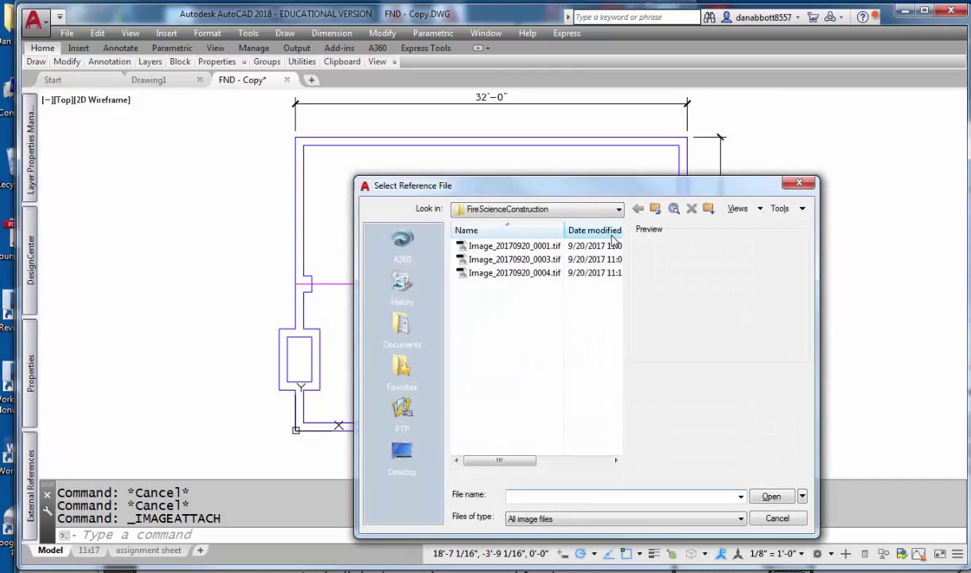
Choose the Tropic Isle IV scan in the DrawingExercises folder and accept the attach settings.
click(619, 209)
click(609, 310)
drag(614, 302, 614, 310)
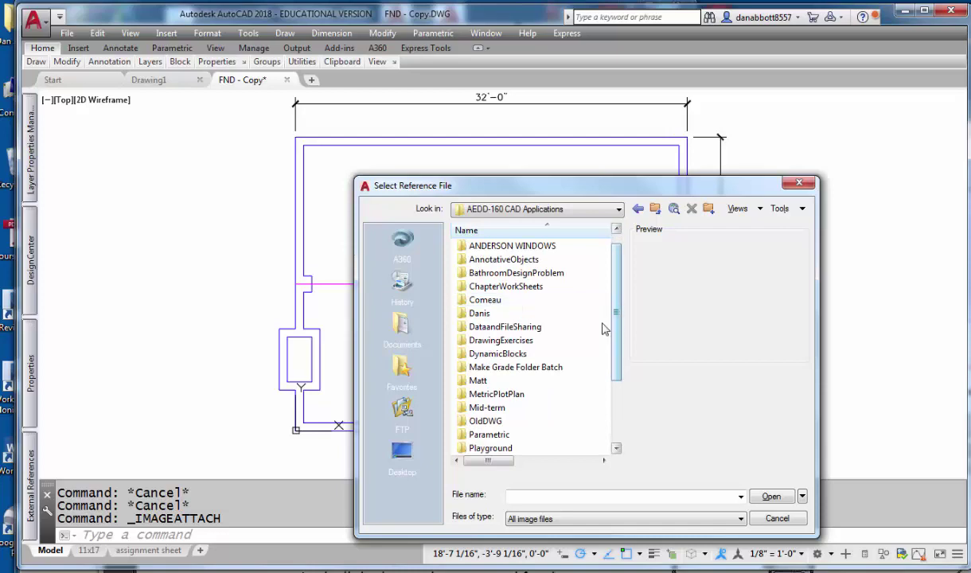
double_click(529, 340)
double_click(499, 262)
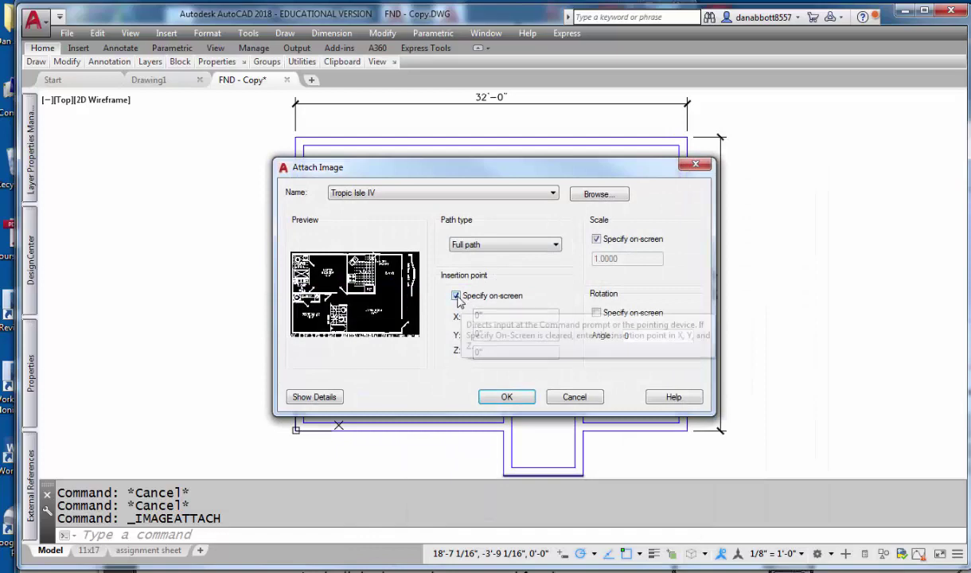
click(515, 399)
Place the image near the foundation's lower left at the default scale of 1.
click(216, 442)
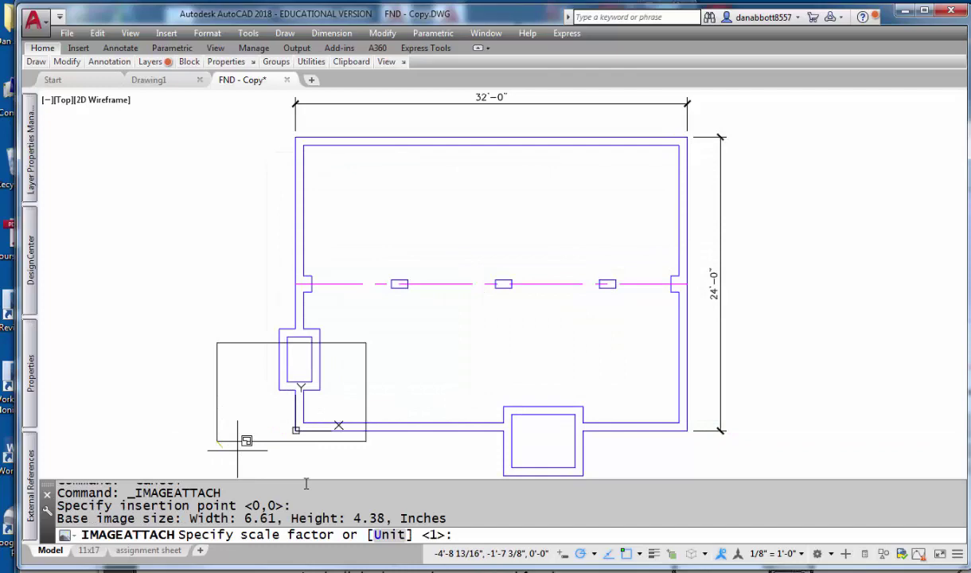
click(242, 453)
key(Escape)
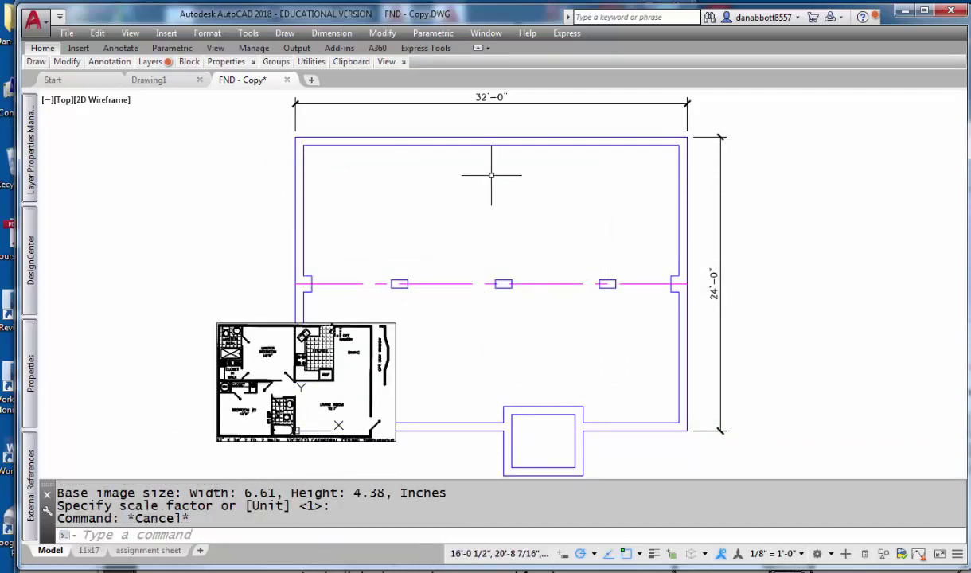
key(Escape)
scroll(226, 450, up, 7)
scroll(183, 432, down, 5)
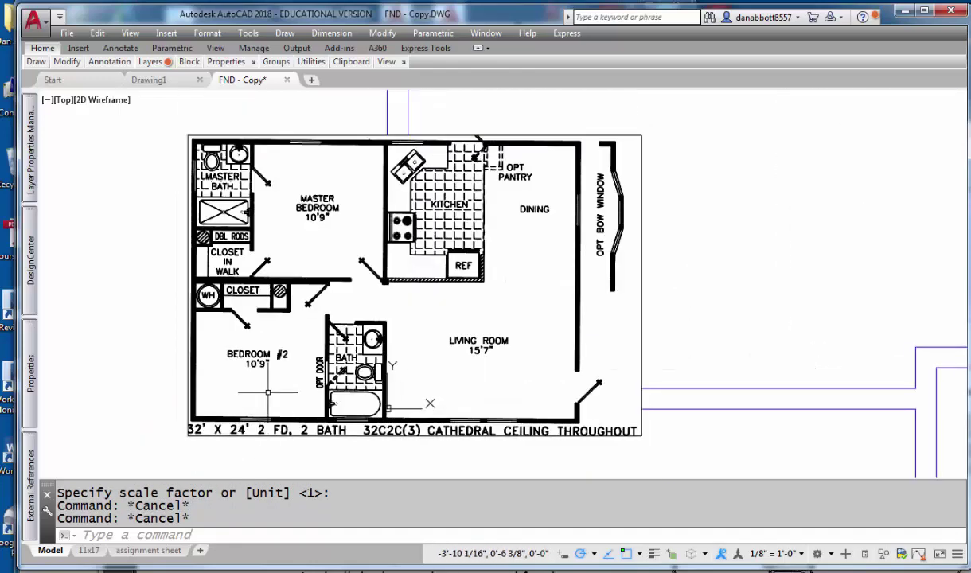
Start rotating the floor plan image, then cancel the rotation.
text(ro)
key(Return)
click(260, 431)
key(Return)
scroll(261, 401, up, 8)
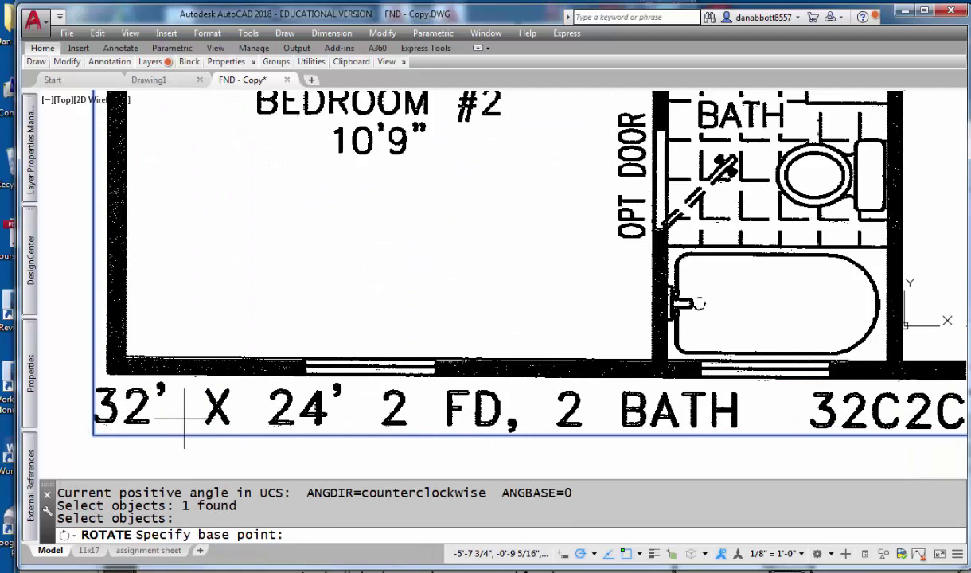
key(Escape)
key(Escape)
key(Escape)
text(m)
key(Escape)
Move the image from its lower-left corner to 0,0 and zoom to extents.
text(m)
key(Return)
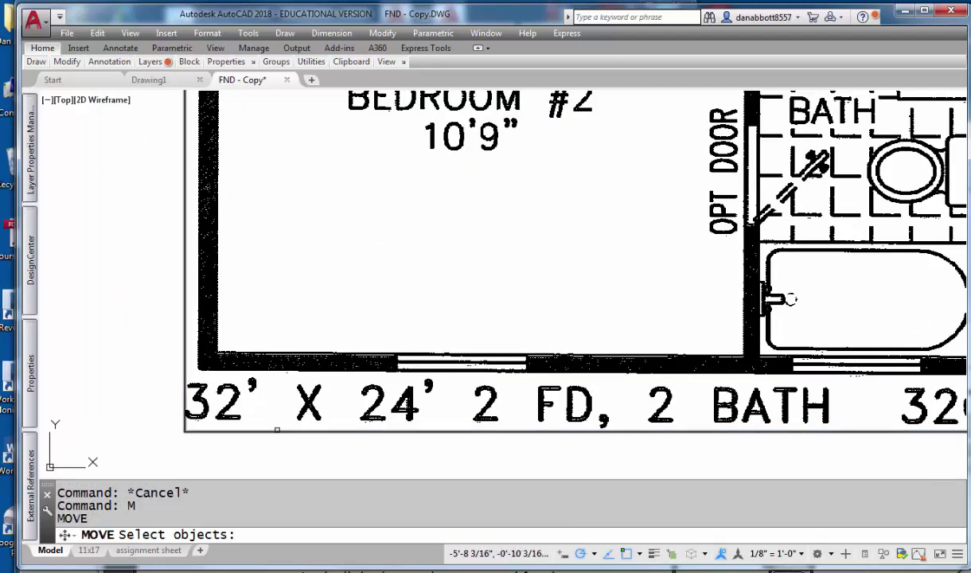
click(185, 427)
key(Return)
scroll(199, 394, up, 3)
scroll(199, 390, up, 5)
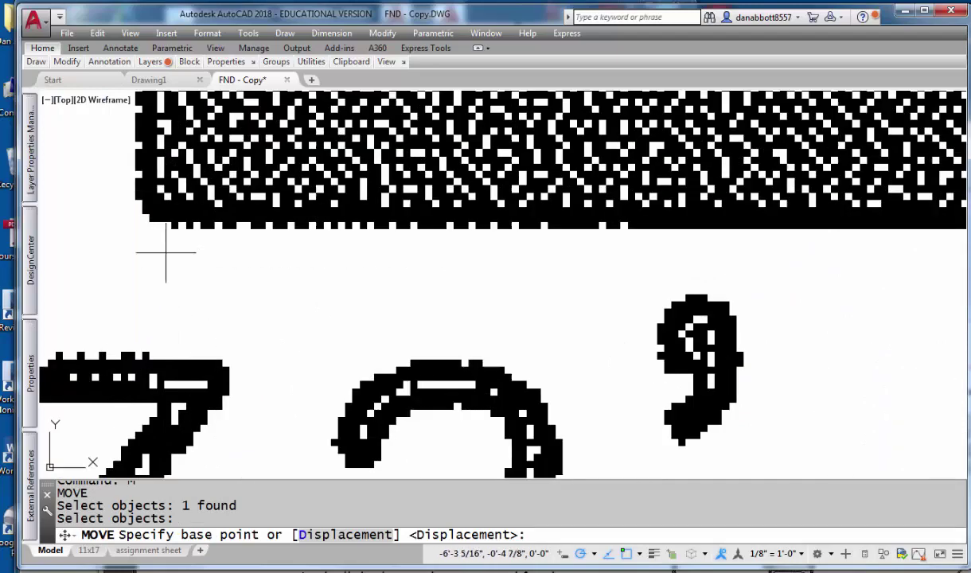
click(195, 289)
text(0,0)
key(Return)
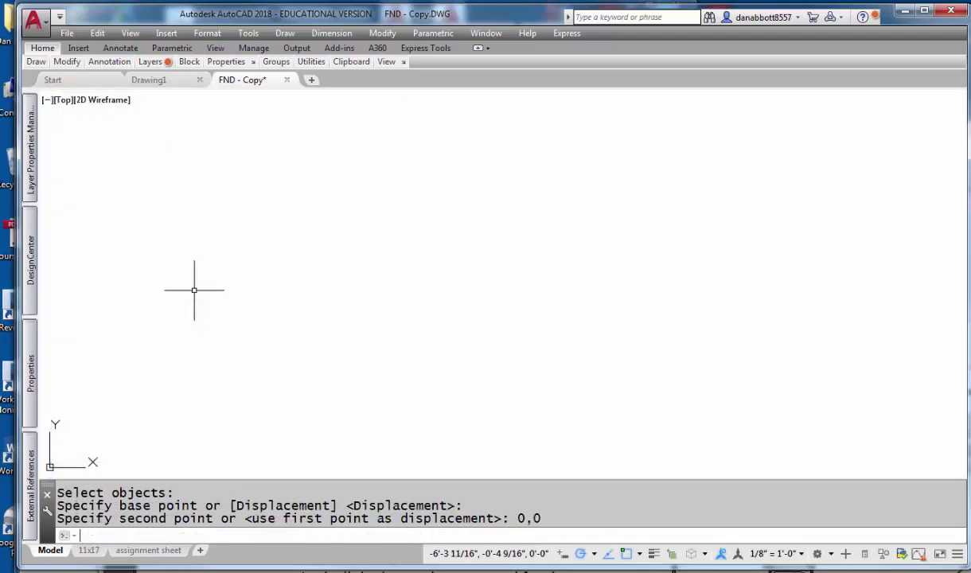
middle_click(235, 329)
middle_click(235, 329)
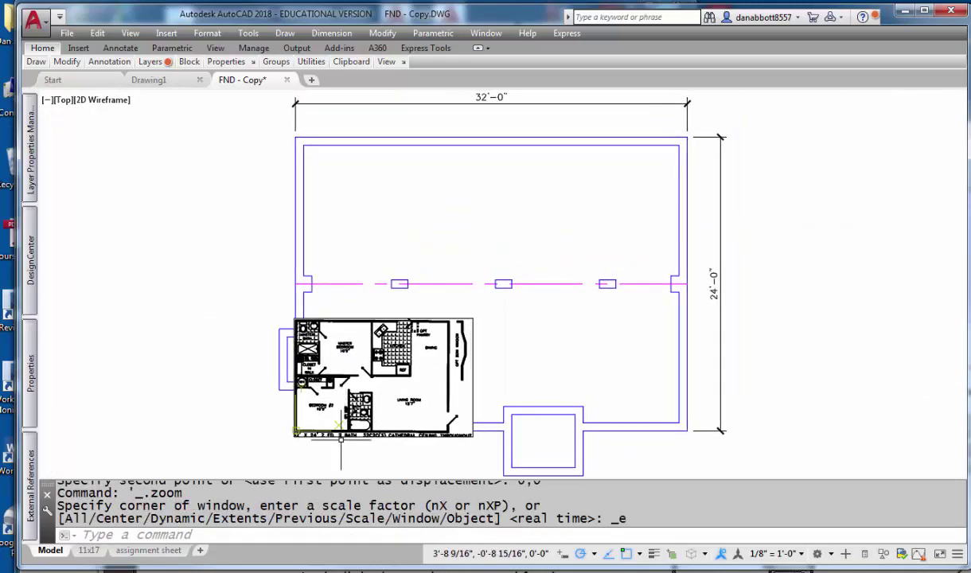
scroll(340, 438, up, 3)
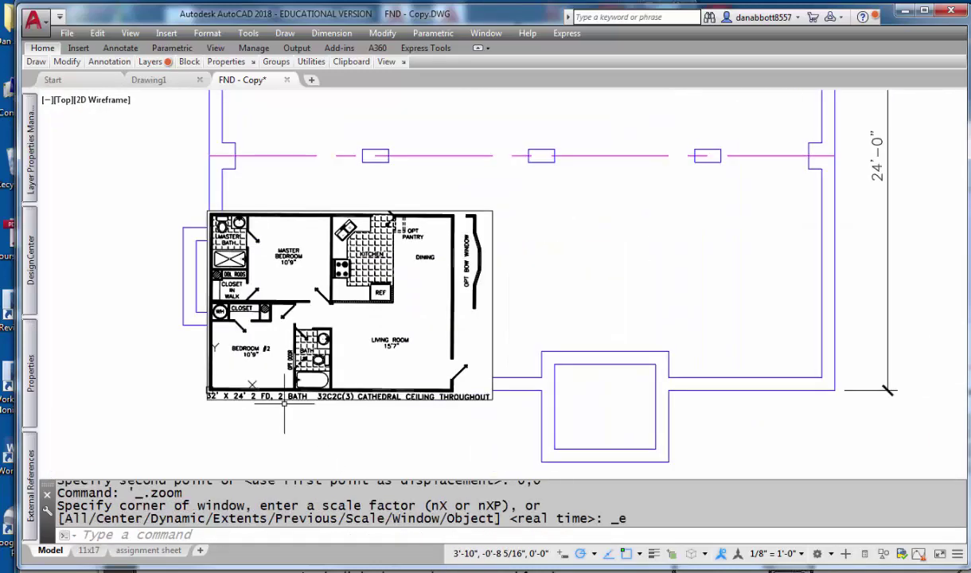
Start rotating the last-added plan image about base point 0,0.
text(re)
key(Return)
key(Escape)
key(Escape)
text(rotate)
key(Return)
text(l)
key(Return)
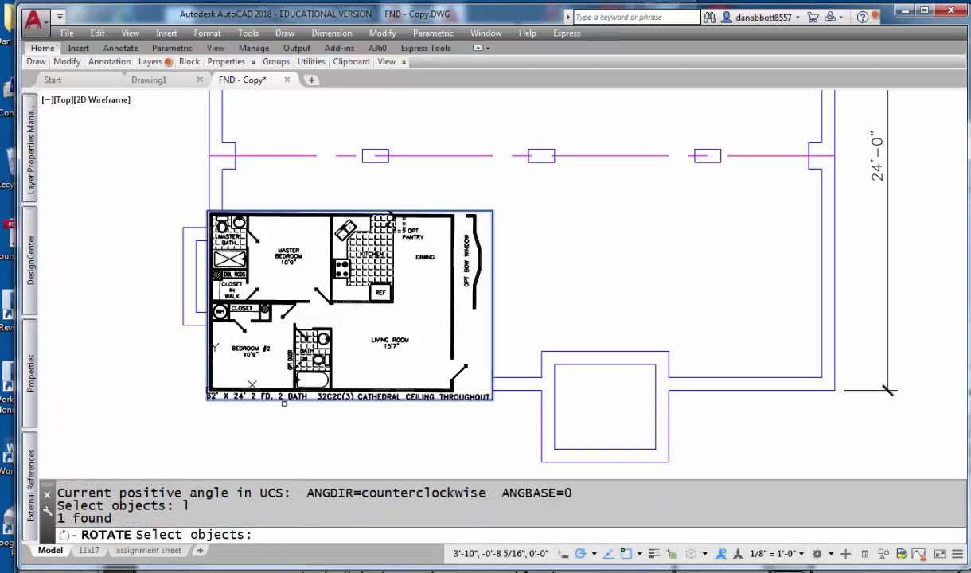
key(Return)
text(0,0)
key(Return)
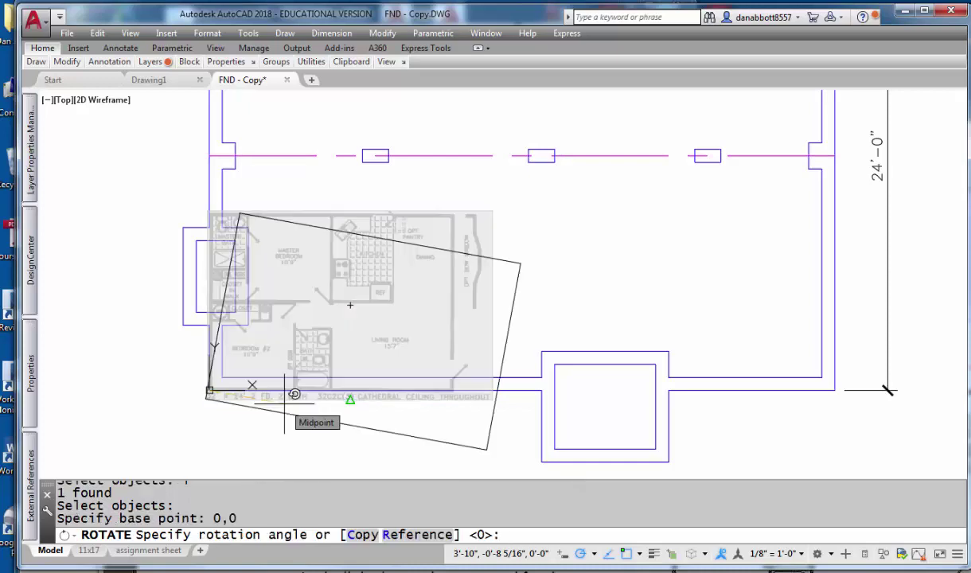
Rotate by reference from 0,0 to the bottom edge's far end, with new angle 0.
text(r)
key(Return)
scroll(242, 411, up, 5)
text(0,0)
key(Return)
scroll(607, 381, up, 8)
middle_drag(297, 314, 297, 328)
scroll(297, 328, down, 5)
scroll(396, 340, up, 5)
scroll(414, 327, down, 4)
scroll(441, 307, up, 5)
scroll(440, 307, up, 6)
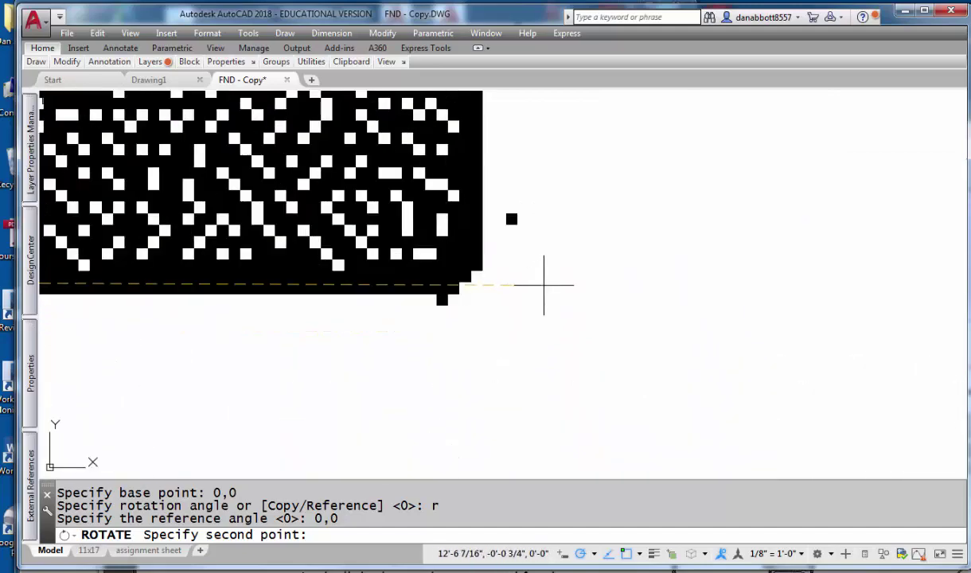
click(547, 296)
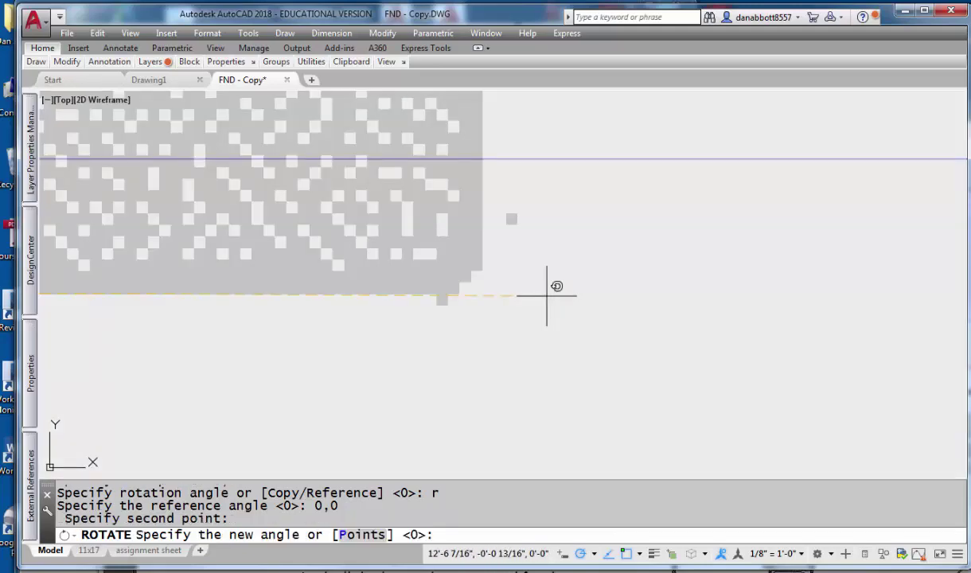
text(0)
key(Return)
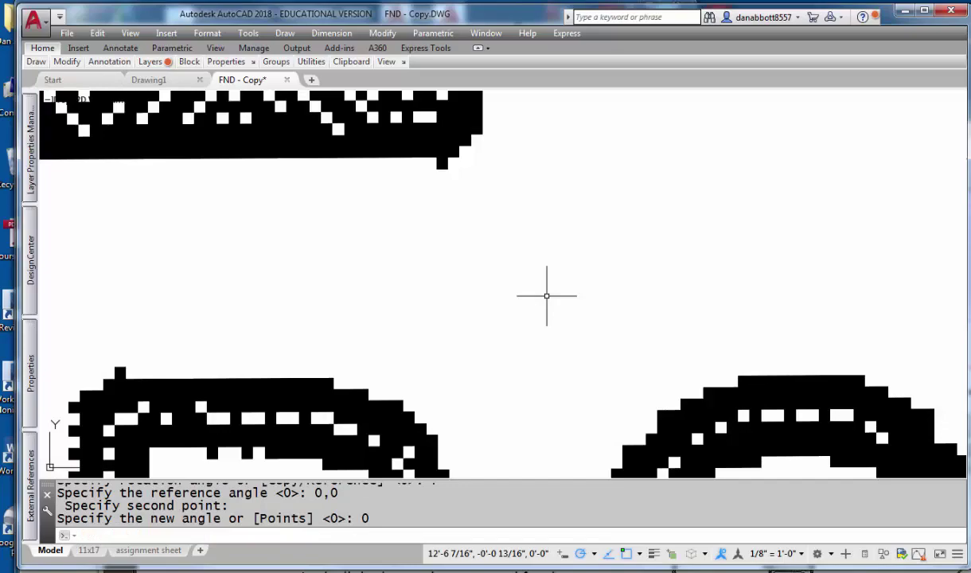
Send the floor plan image to the back with DRAWORDER so the foundation lines show.
scroll(547, 295, down, 5)
middle_click(375, 339)
scroll(376, 339, up, 4)
middle_drag(396, 428, 477, 308)
scroll(505, 379, up, 2)
scroll(505, 380, down, 4)
text(DR)
key(Return)
click(608, 334)
key(Return)
text(b)
key(Return)
key(Escape)
key(Escape)
scroll(560, 411, up, 5)
scroll(557, 410, up, 5)
middle_drag(577, 413, 749, 412)
scroll(749, 411, down, 5)
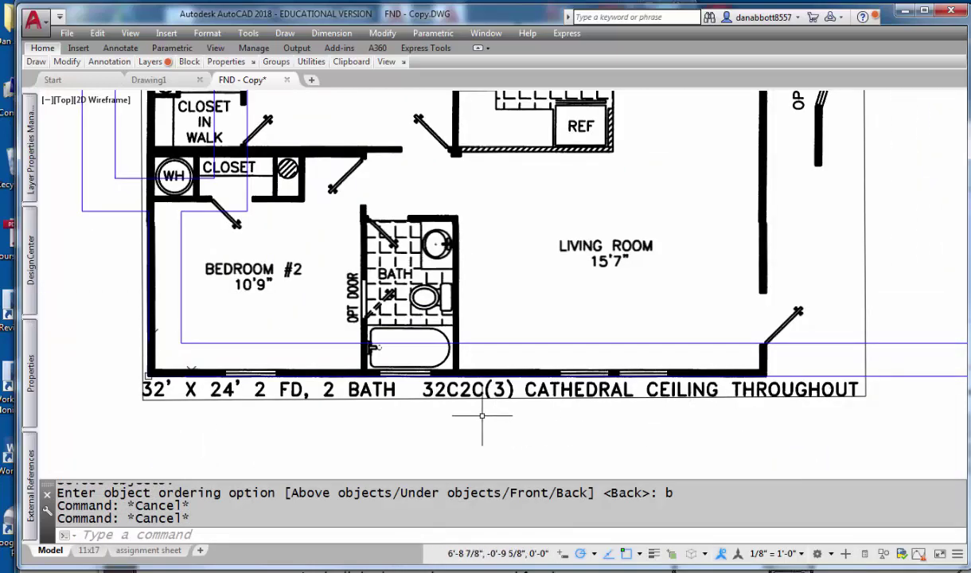
Scale the plan image by reference from 0,0 so its bottom wall measures 32', then zoom extents.
text(ro)
key(Escape)
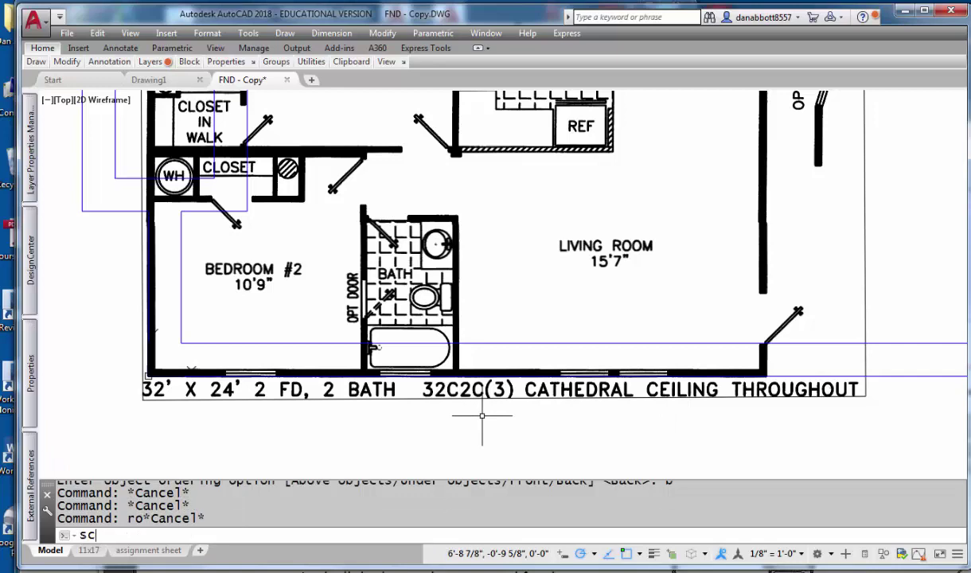
text(sc)
key(Return)
click(482, 414)
key(Return)
key(Return)
text(r)
key(Return)
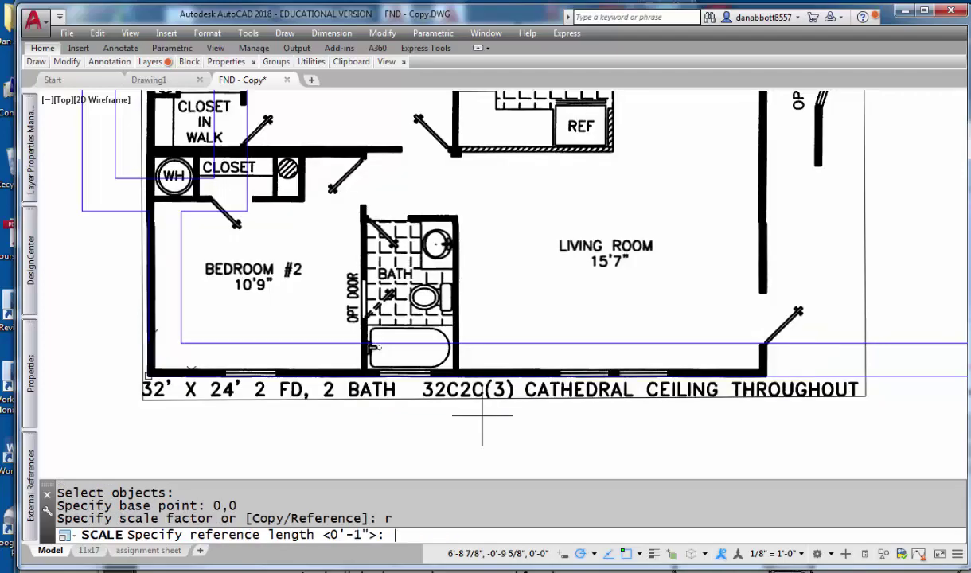
text(0,0)
key(Return)
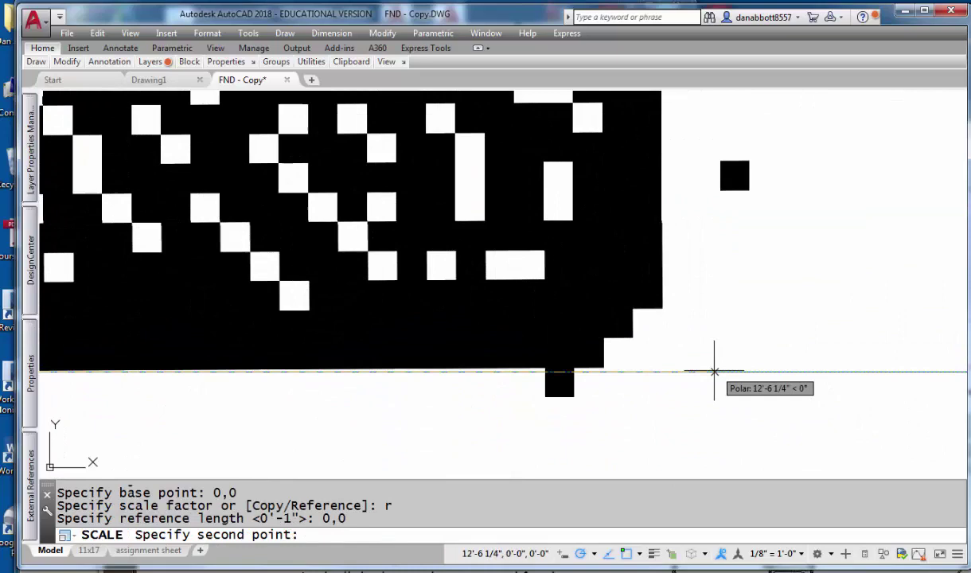
click(632, 372)
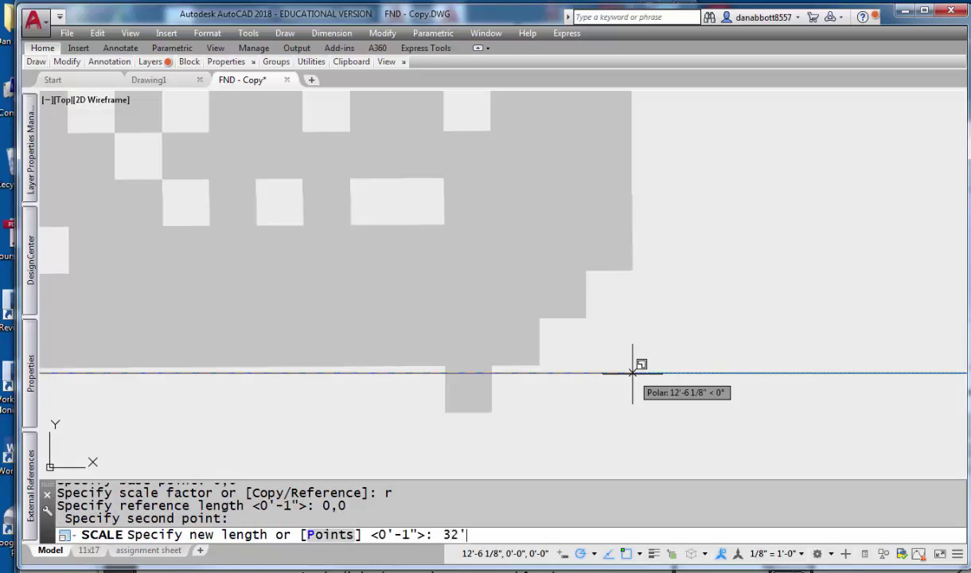
key(Return)
key(Escape)
middle_click(613, 390)
middle_click(613, 391)
Frame the floor plan and start a DIST measurement with 0,0 as the first point.
scroll(692, 421, up, 5)
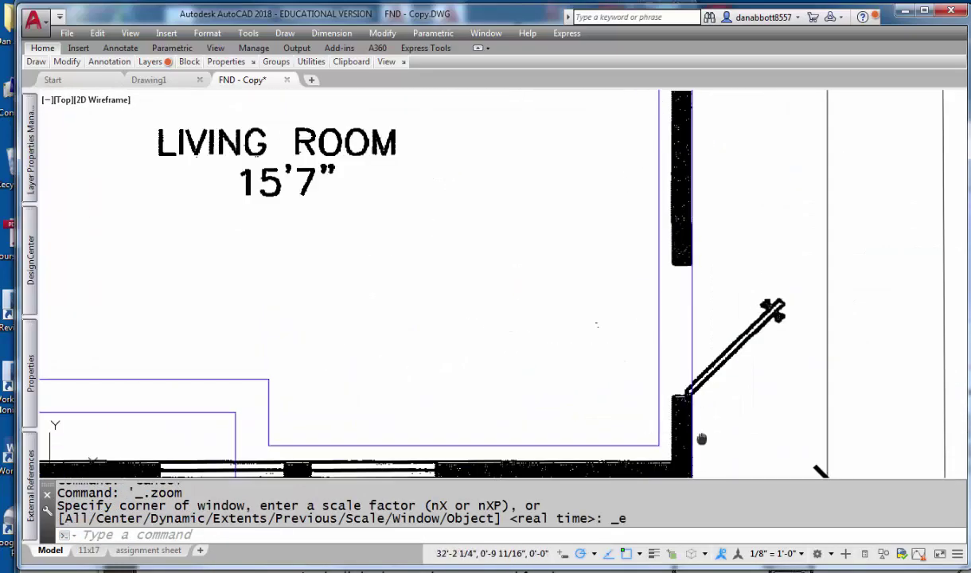
scroll(684, 398, up, 3)
scroll(683, 400, down, 8)
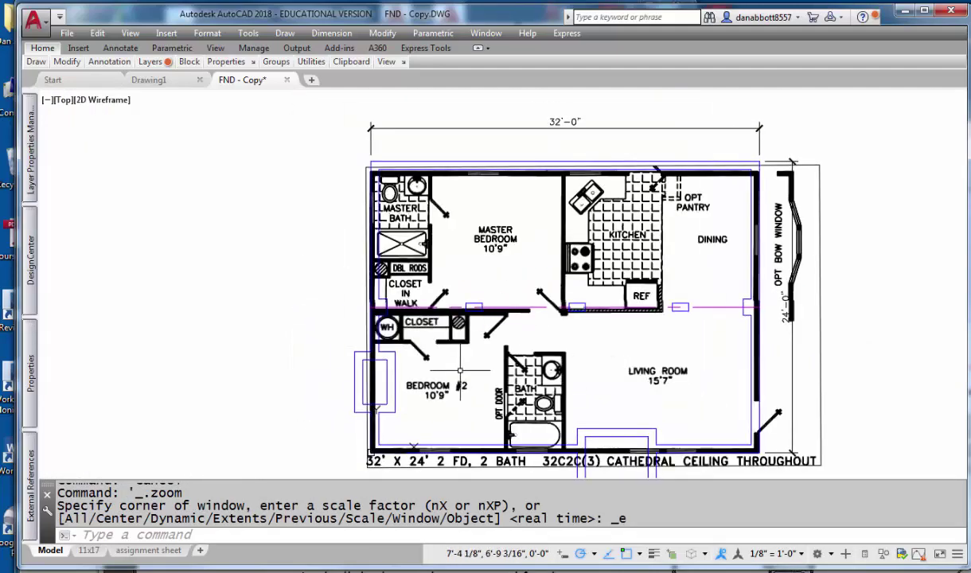
scroll(395, 155, up, 4)
scroll(378, 213, up, 3)
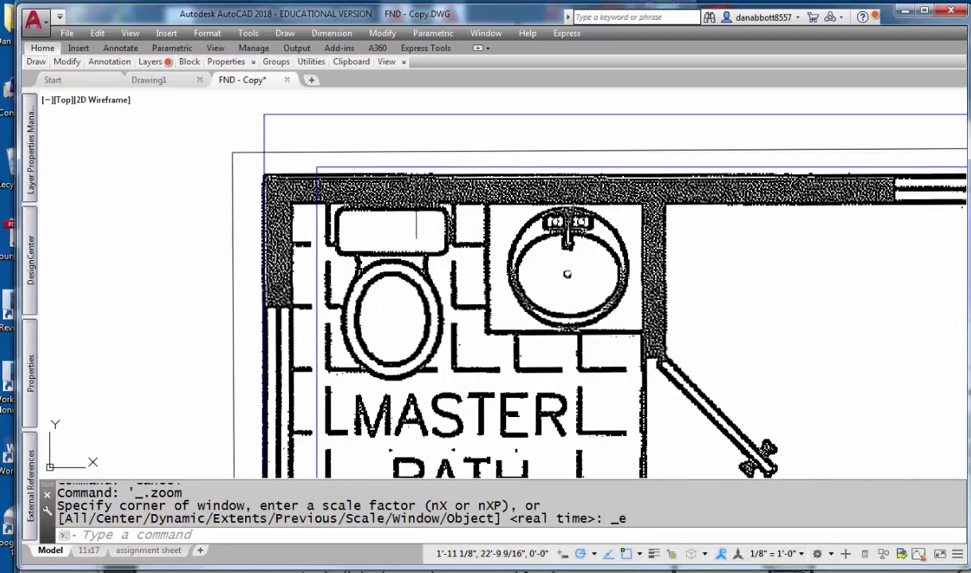
scroll(446, 228, down, 6)
scroll(518, 295, down, 2)
middle_drag(521, 327, 509, 219)
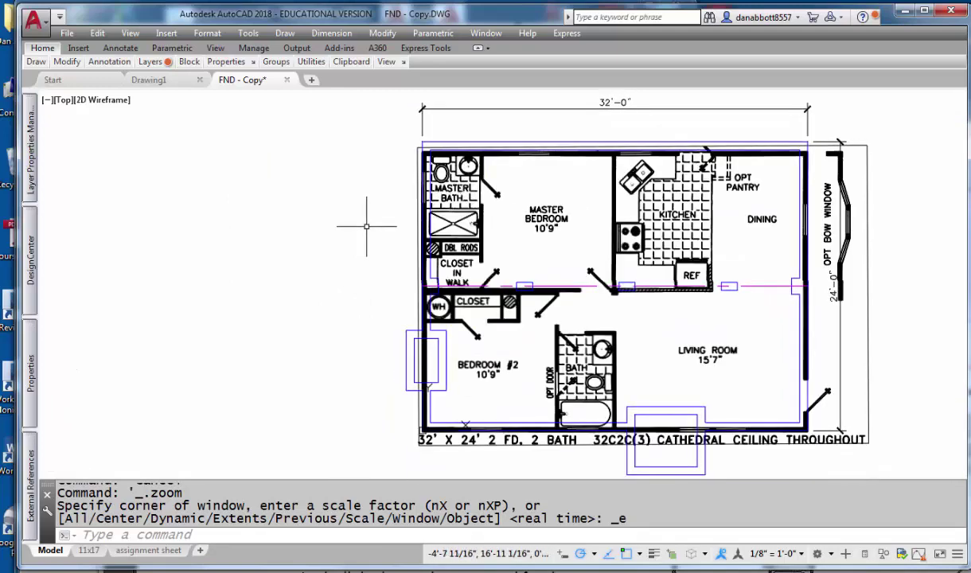
text(di)
key(Return)
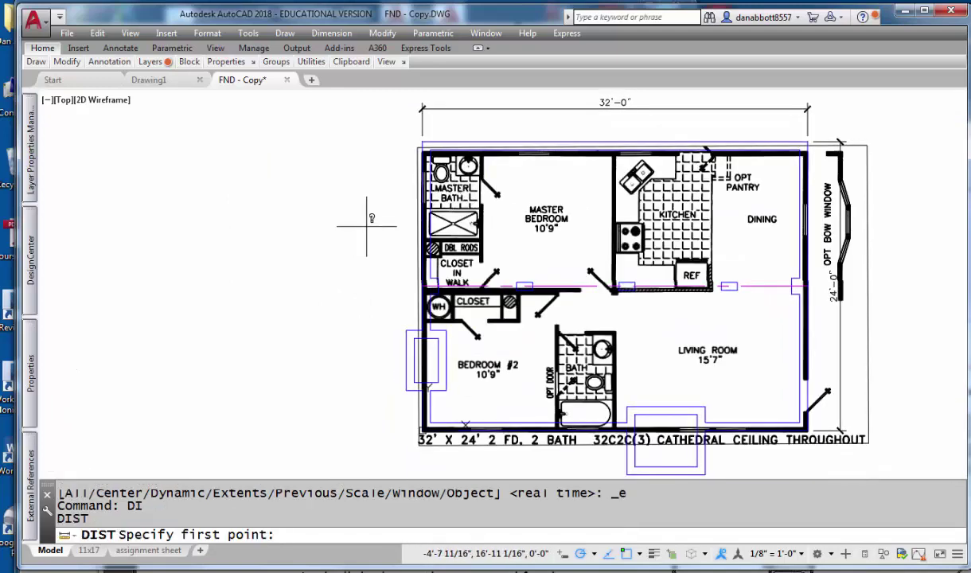
text(0,0)
key(Return)
Pick the plan's top-left corner, giving a distance of 23'-2 15/16".
scroll(434, 192, up, 4)
middle_drag(434, 160, 434, 188)
scroll(398, 223, up, 6)
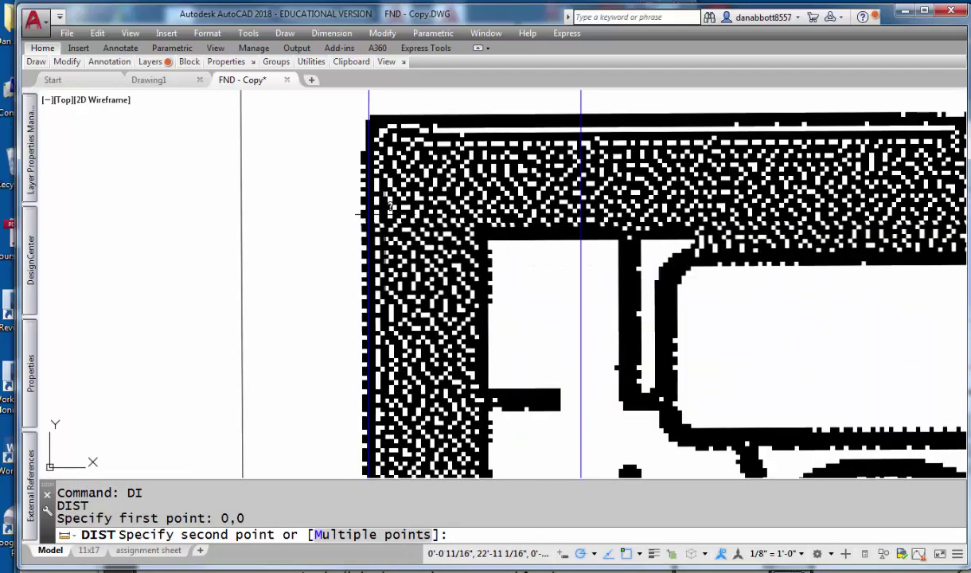
scroll(392, 232, down, 3)
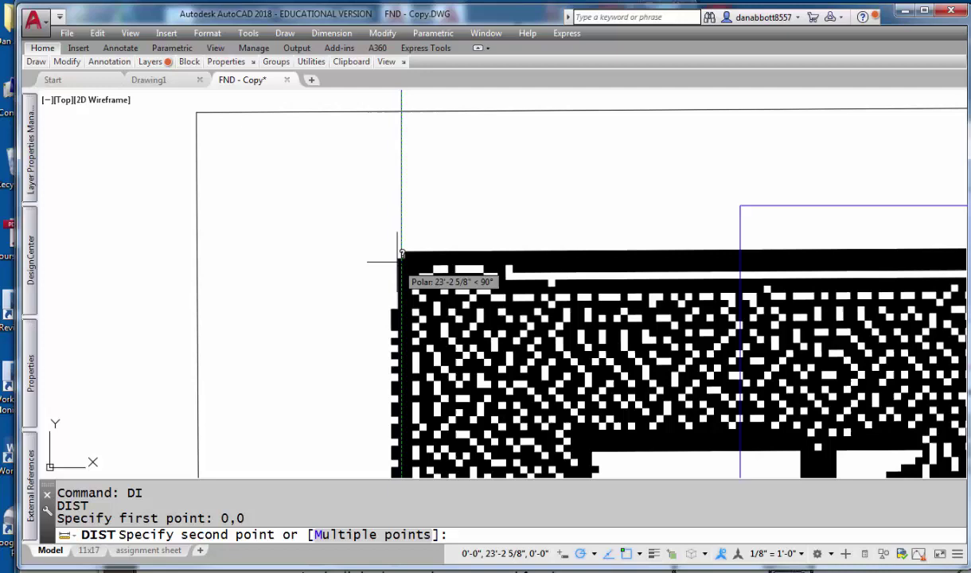
scroll(400, 249, up, 4)
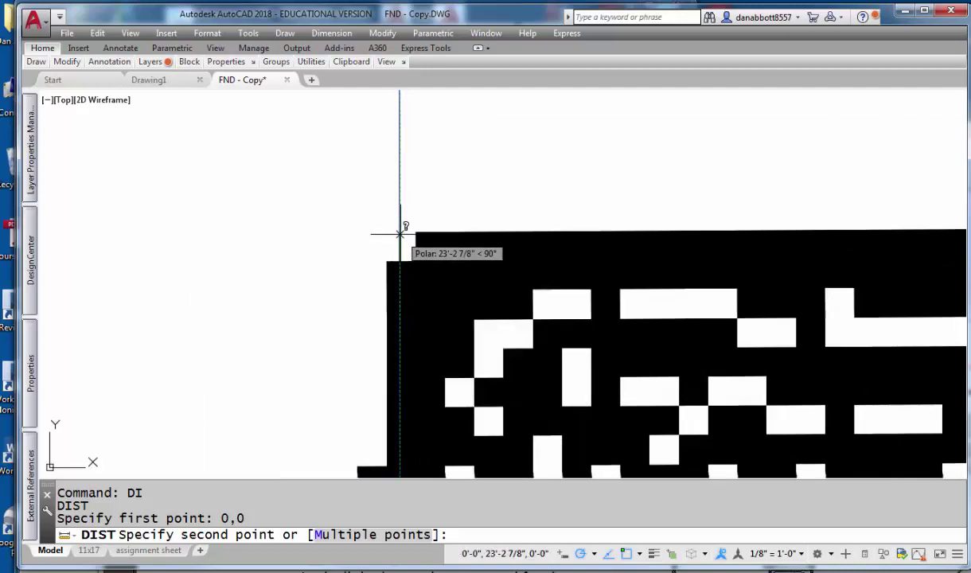
click(401, 232)
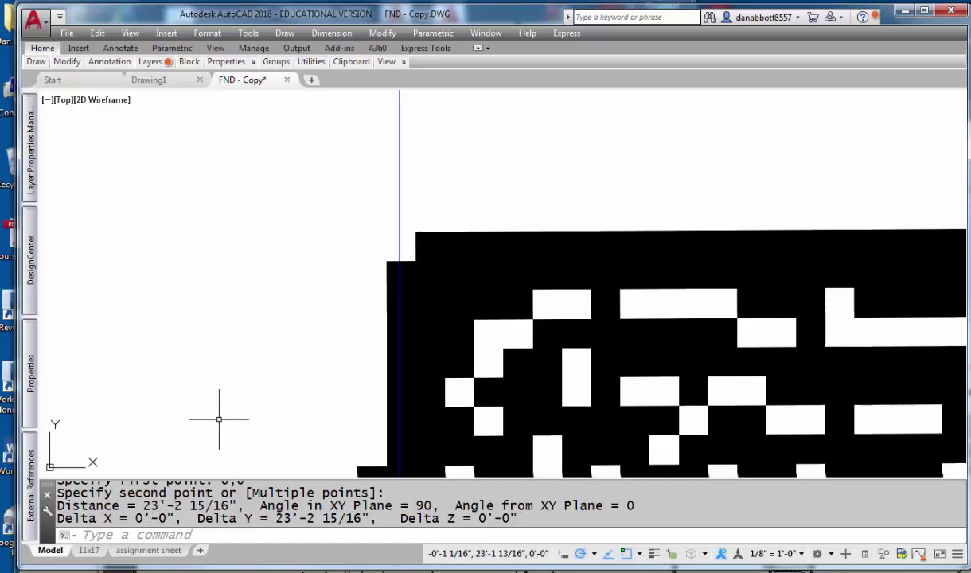
Change the drawing's length unit type to Decimal in Drawing Units.
text(UN)
key(Return)
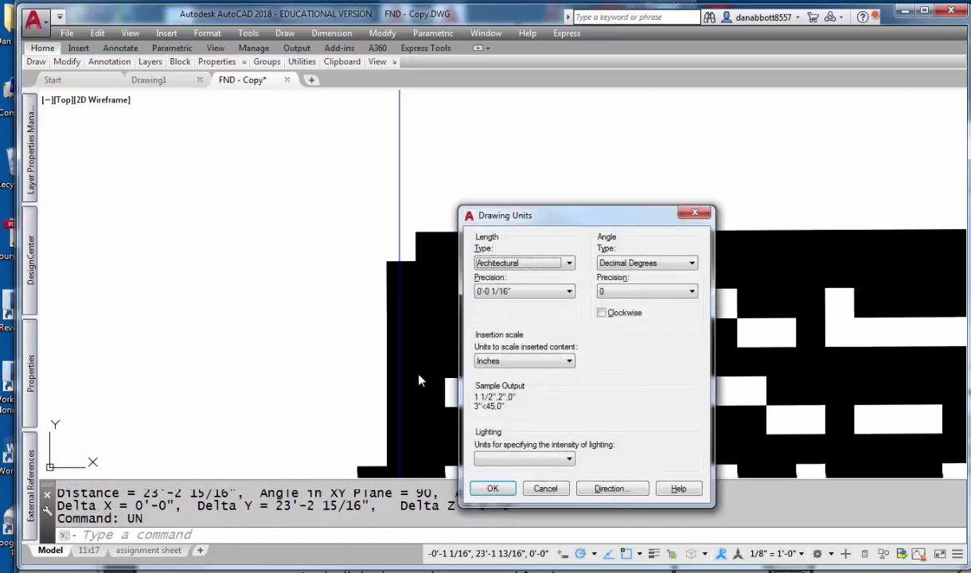
click(555, 263)
click(509, 284)
click(493, 489)
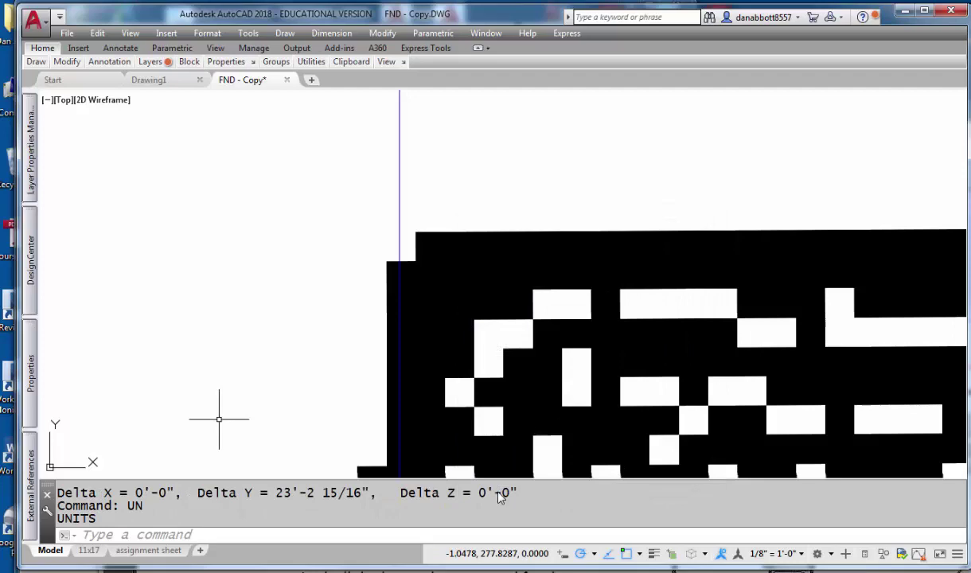
Start a new DIST measurement with 0,0 as the first point.
text(di)
key(Return)
text(0,0)
key(Return)
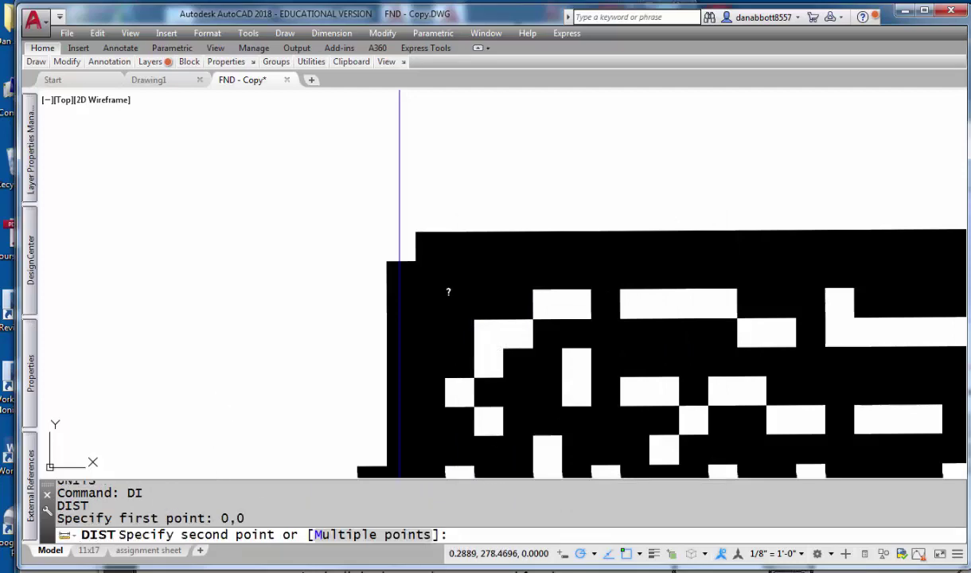
Pick the plan's top-left corner to get a distance of 278.9093.
click(400, 231)
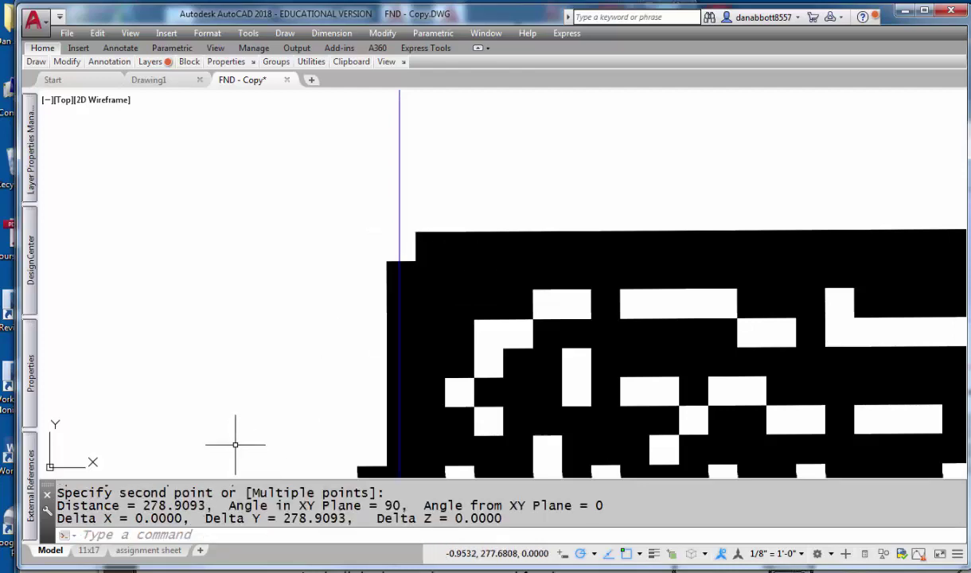
scroll(293, 396, down, 2)
scroll(293, 396, up, 3)
scroll(440, 315, up, 4)
Pan the plan's top-left wall into view and place Windows Calculator left of the drawing.
middle_drag(440, 314, 375, 400)
scroll(375, 400, down, 6)
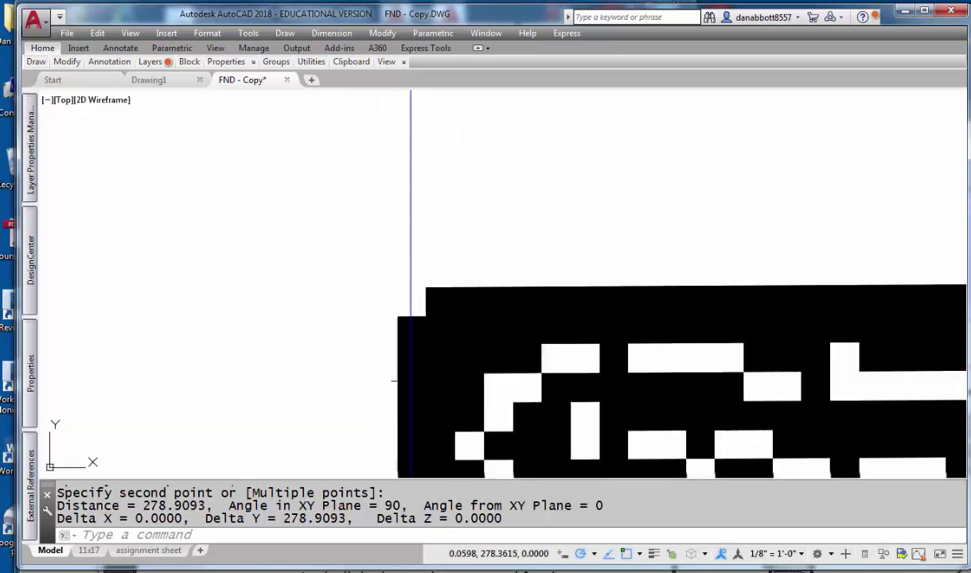
scroll(424, 368, down, 2)
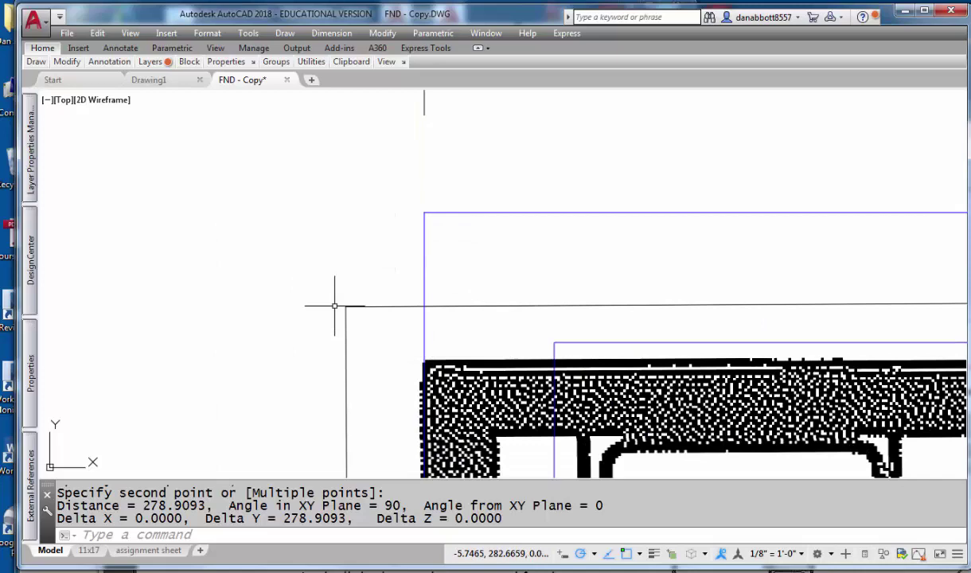
middle_drag(342, 328, 367, 269)
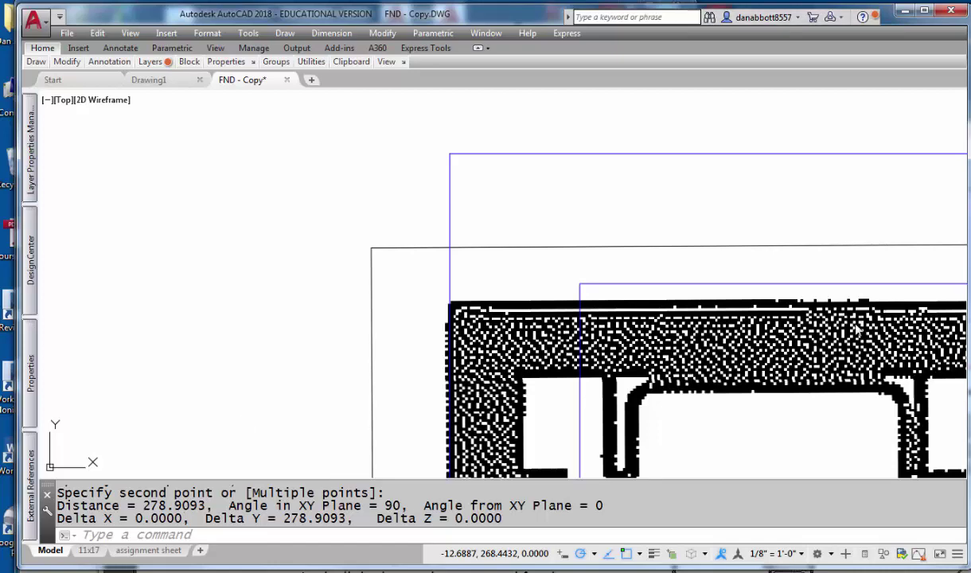
drag(683, 213, 237, 161)
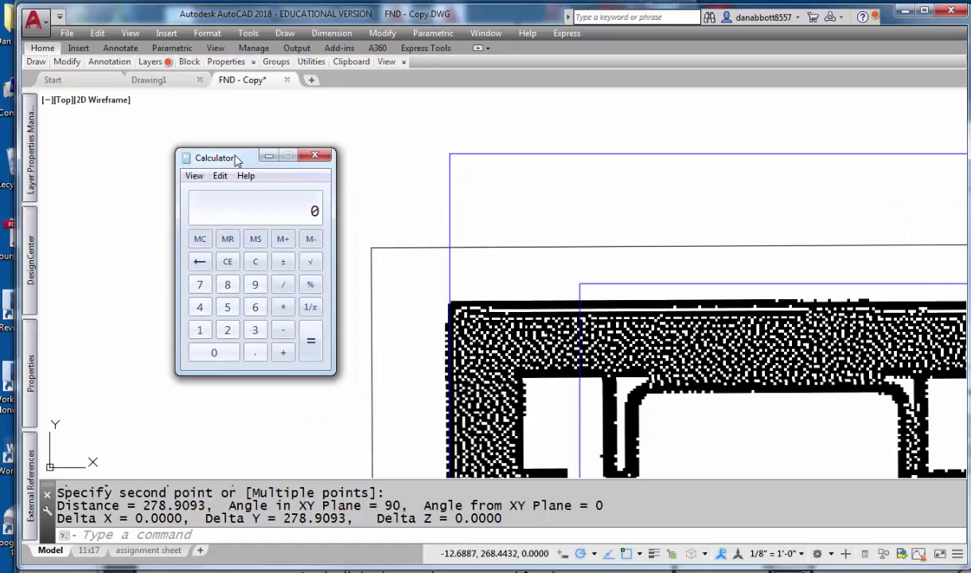
Enter 288 in Windows Calculator and copy it.
click(226, 329)
click(228, 287)
click(228, 289)
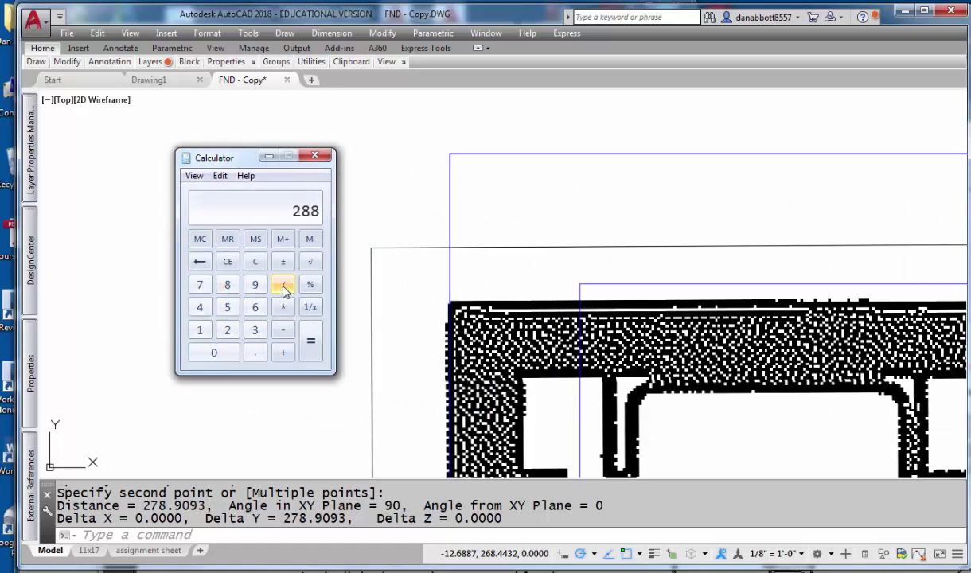
click(220, 175)
click(229, 195)
Copy the measured distance 278.9093 from the AutoCAD command history.
click(180, 423)
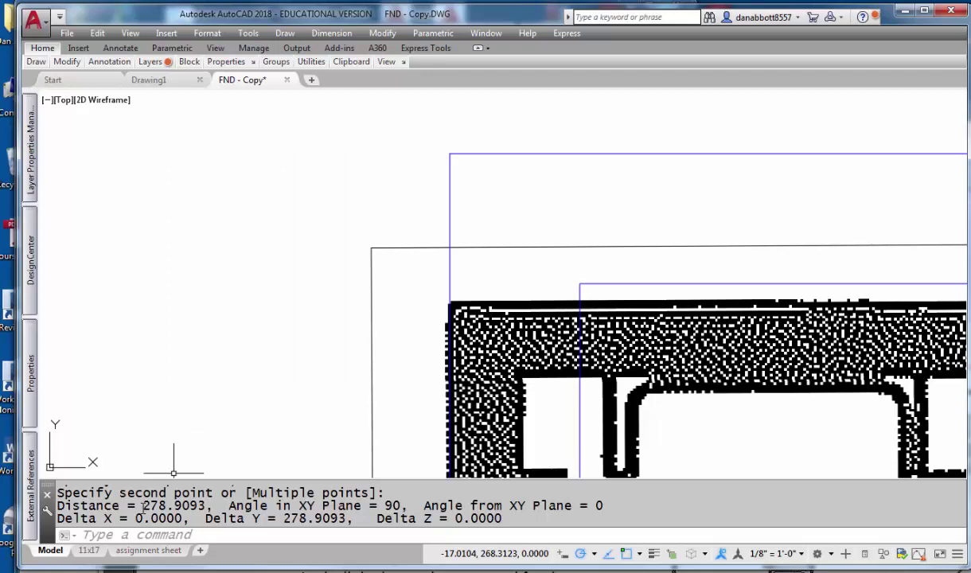
drag(145, 506, 194, 507)
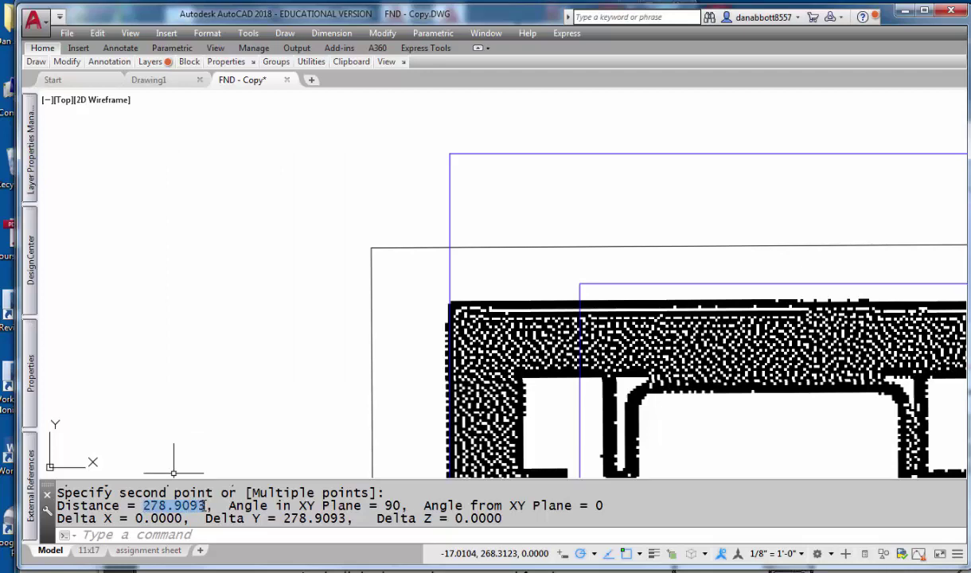
right_click(197, 511)
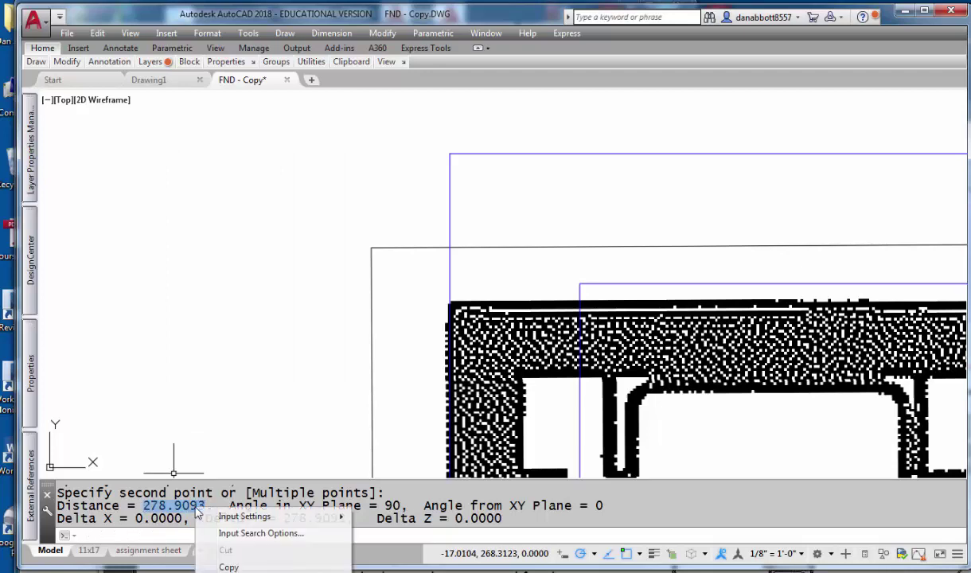
click(229, 566)
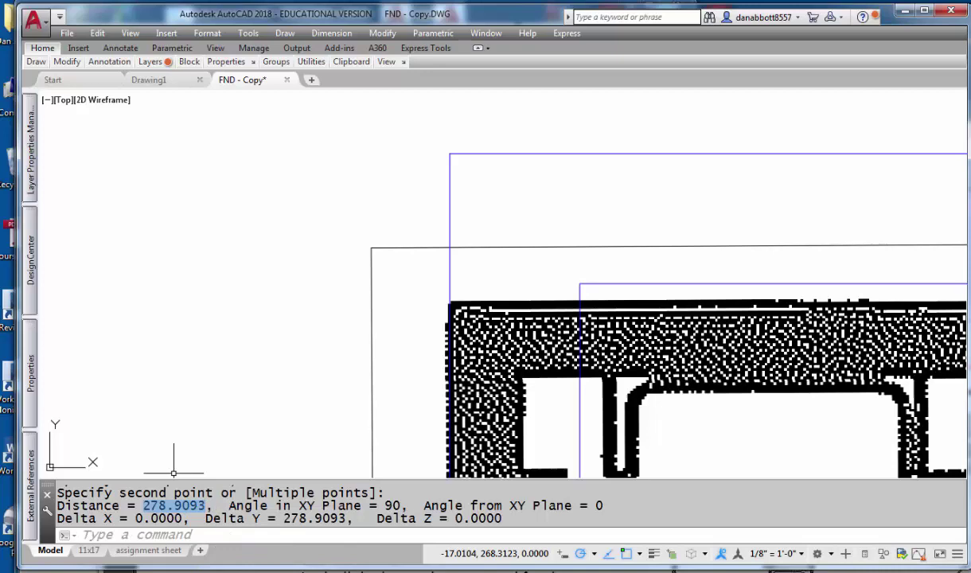
Divide 288 by the pasted 278.9093 and copy the result 1.032593750011204.
key(slash)
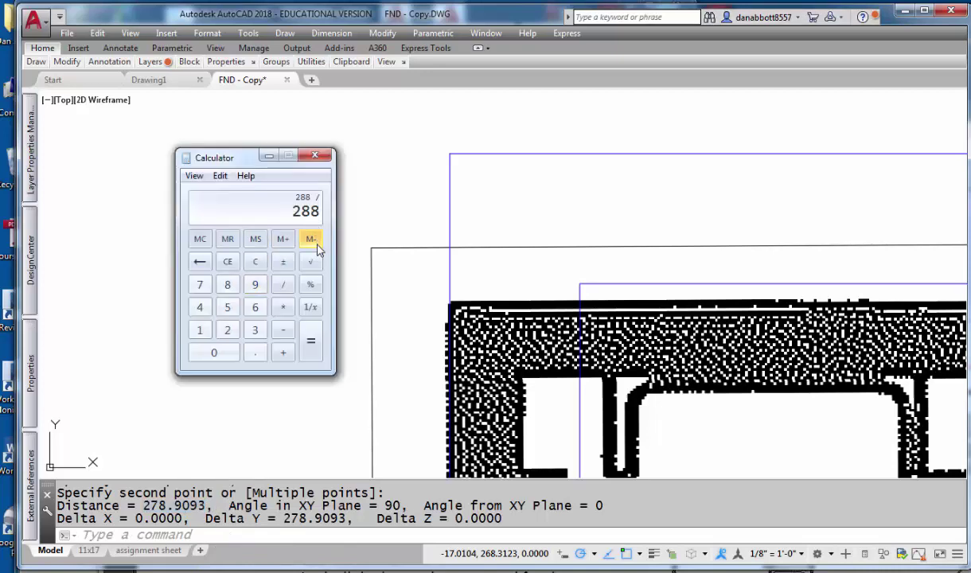
click(218, 176)
click(231, 208)
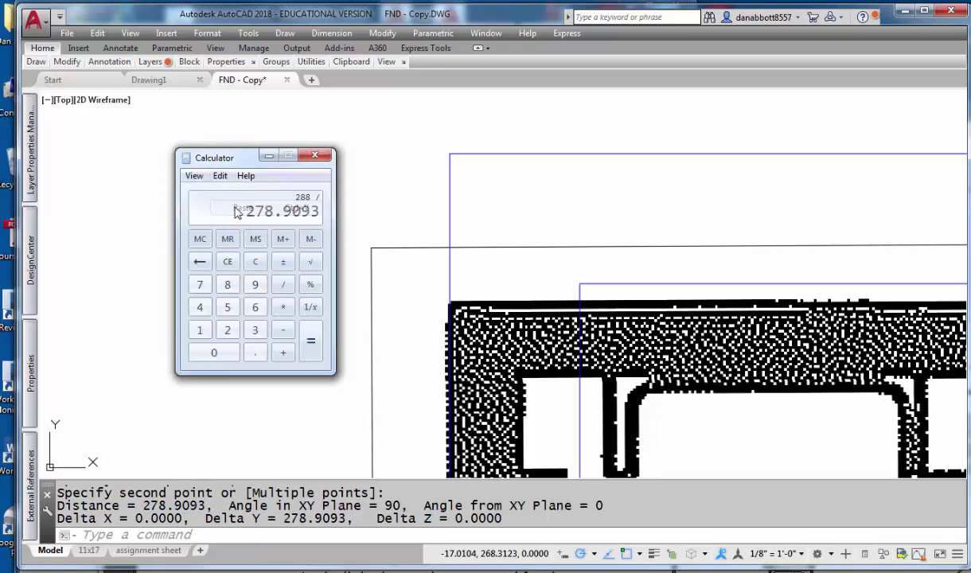
click(309, 341)
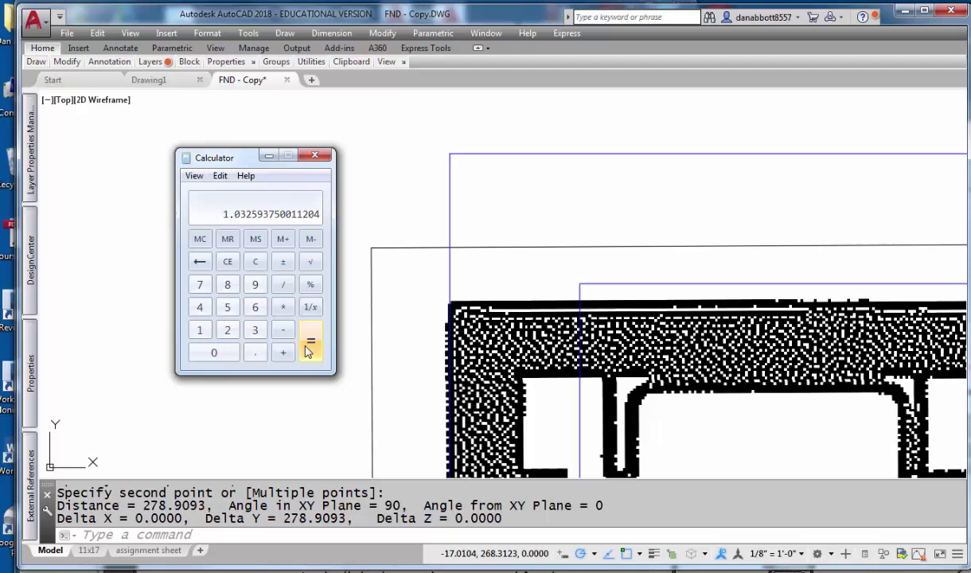
click(218, 176)
click(240, 194)
Minimize Calculator and bring the master bedroom and kitchen into view.
drag(249, 161, 907, 303)
click(927, 297)
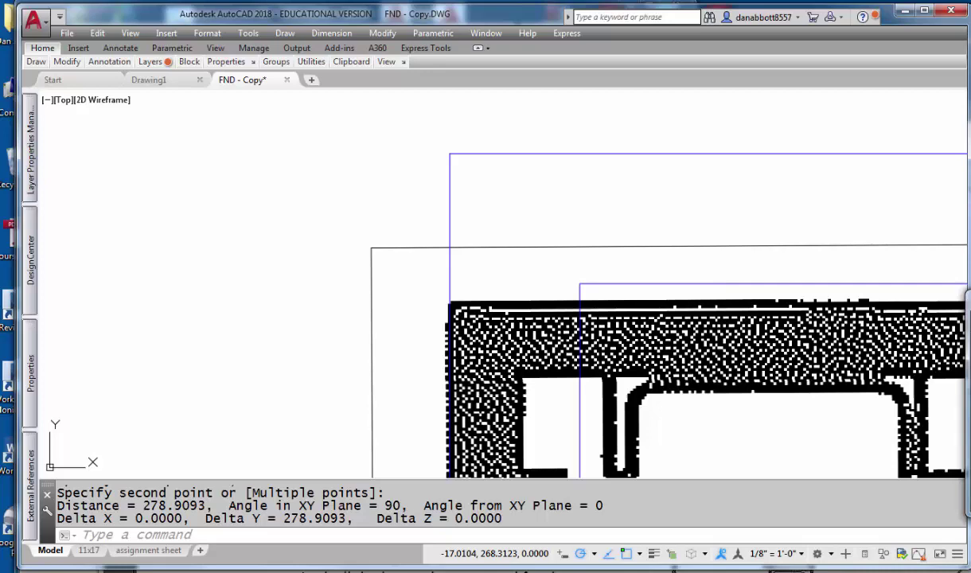
scroll(501, 287, down, 3)
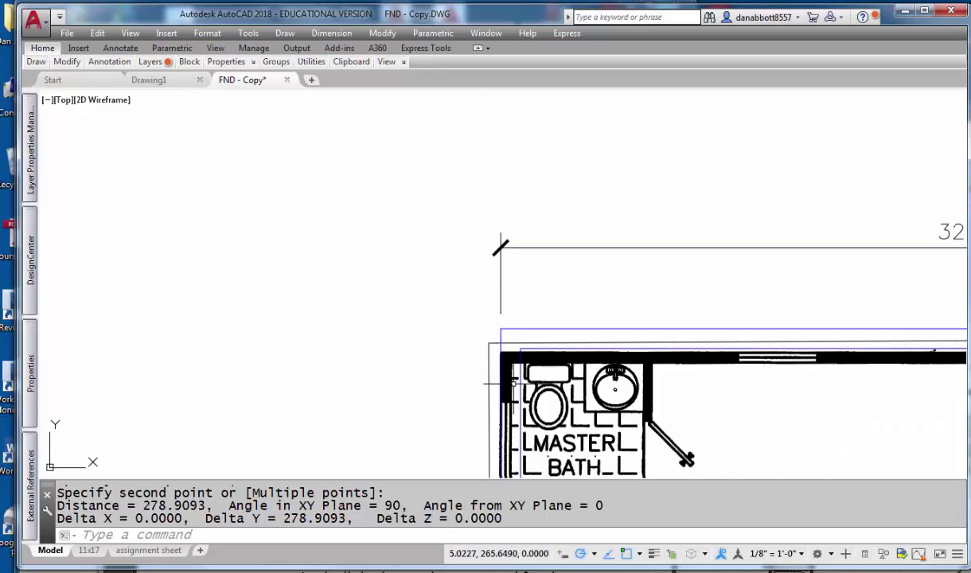
mouse_move(500, 382)
middle_down()
mouse_move(420, 303)
mouse_move(317, 254)
middle_up()
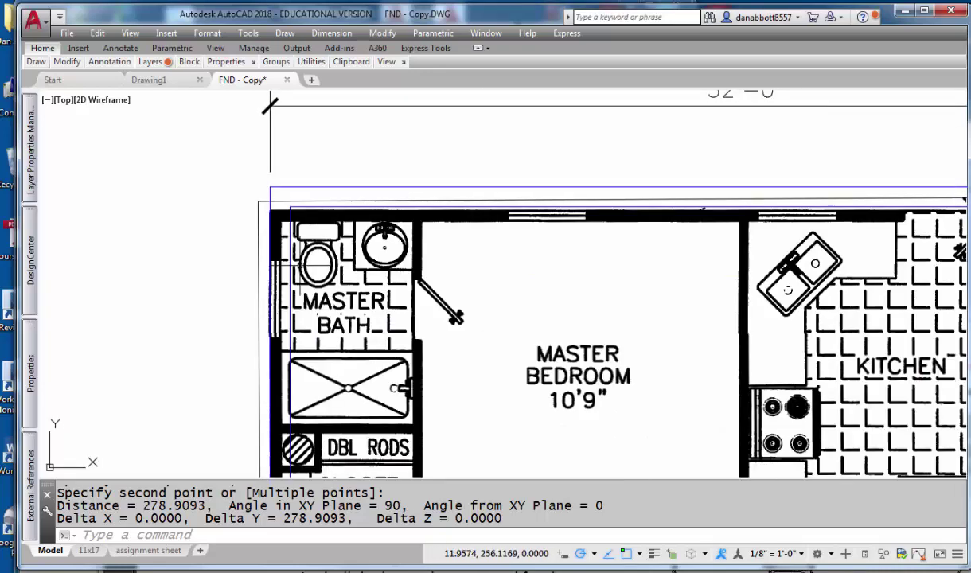
Define a block named 'image' from the scanned floor-plan image with BLOCK.
text(block)
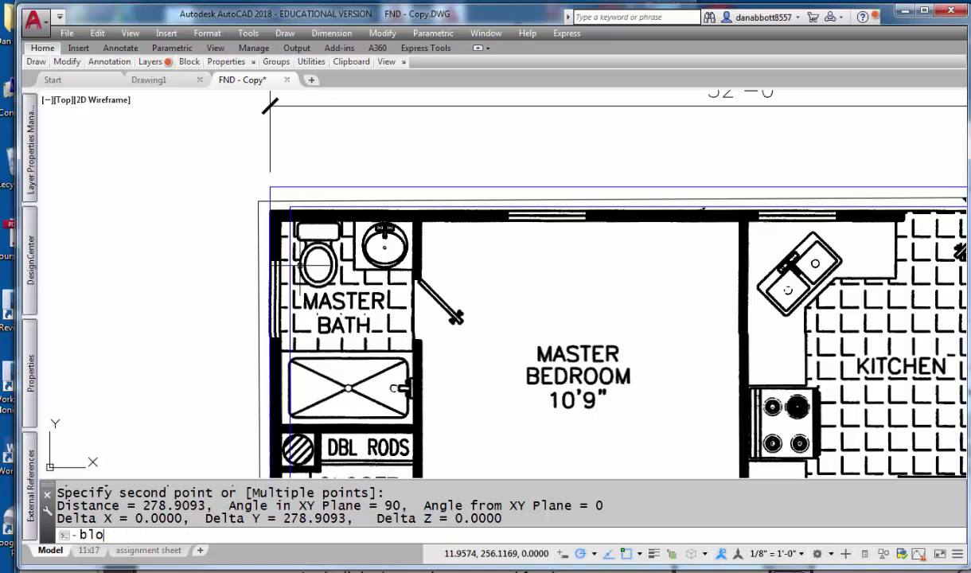
key(Return)
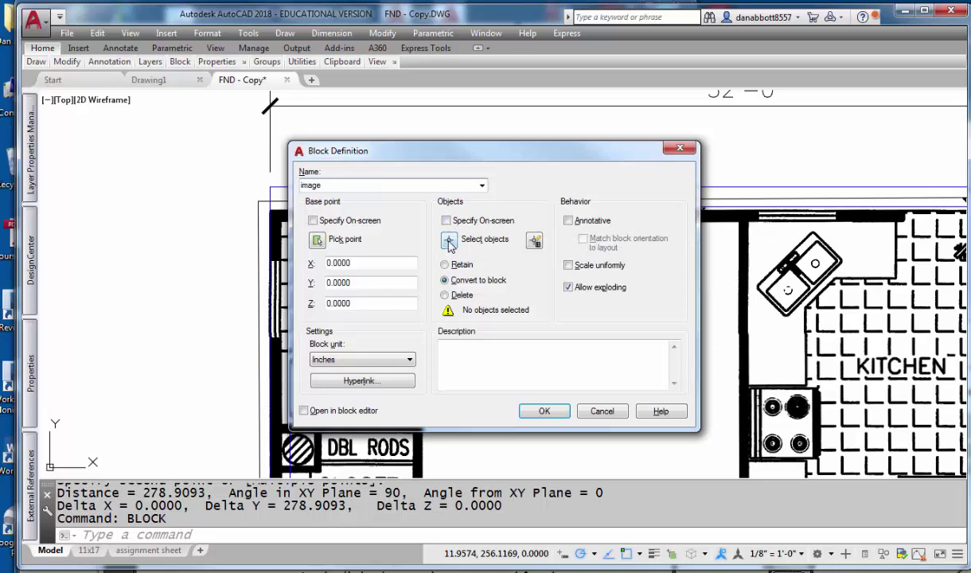
click(449, 240)
click(422, 200)
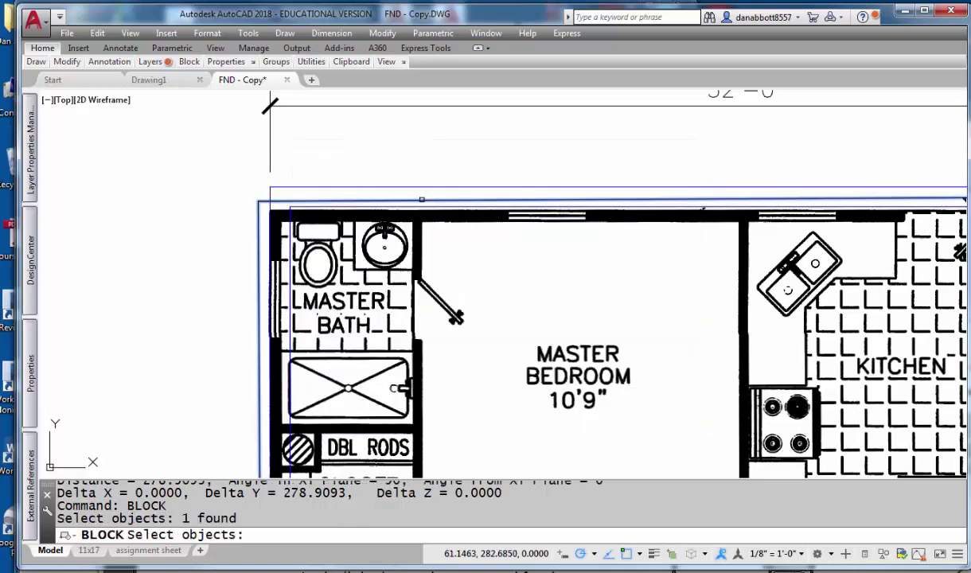
key(Return)
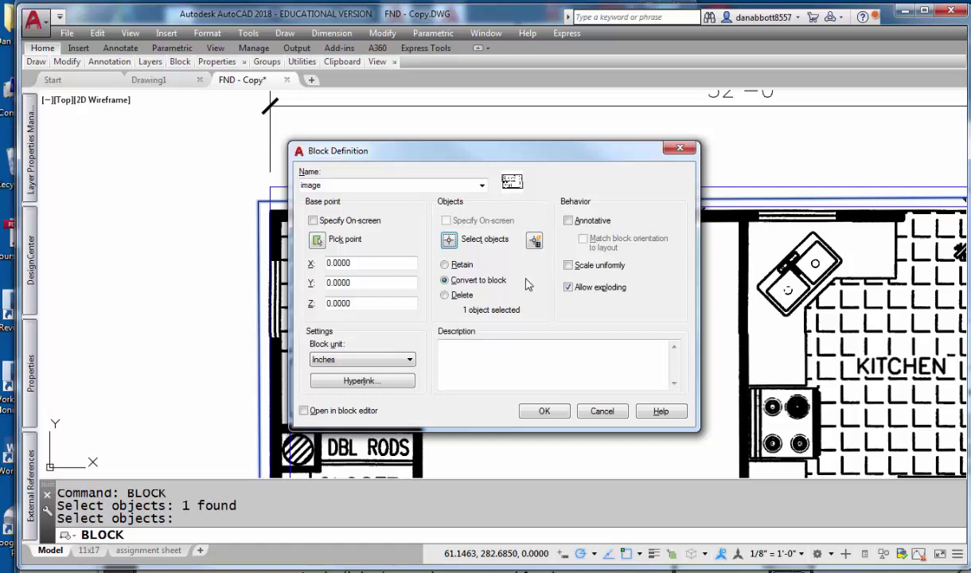
click(544, 412)
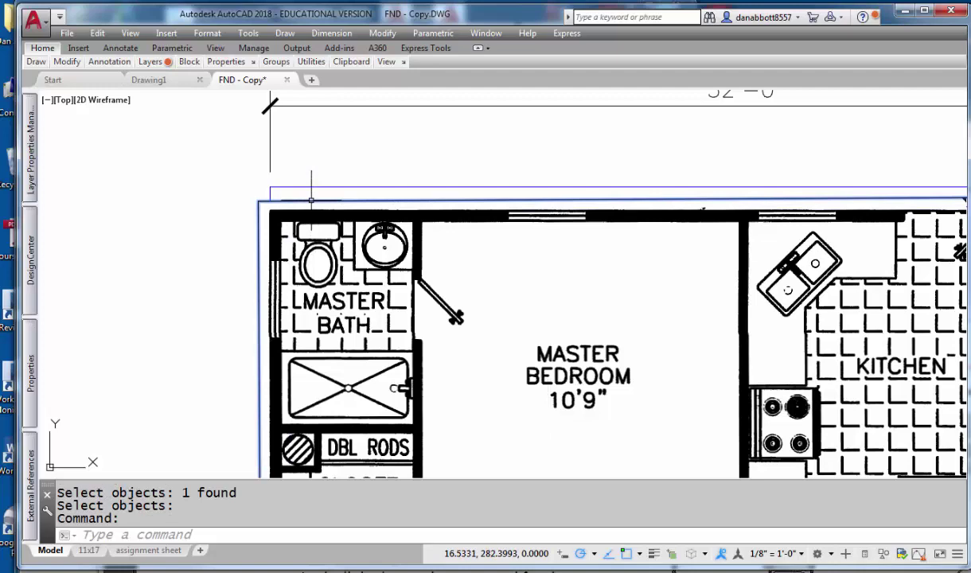
Erase the original image and insert the 'image' block at 0,0,0 with Y scale 1.032593750011204.
key(Delete)
text(I)
key(Return)
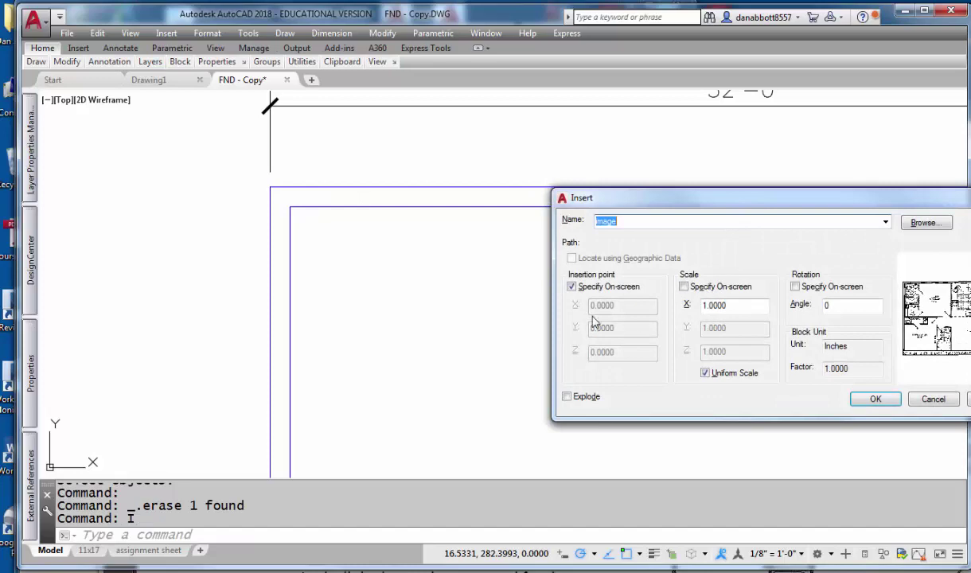
click(572, 287)
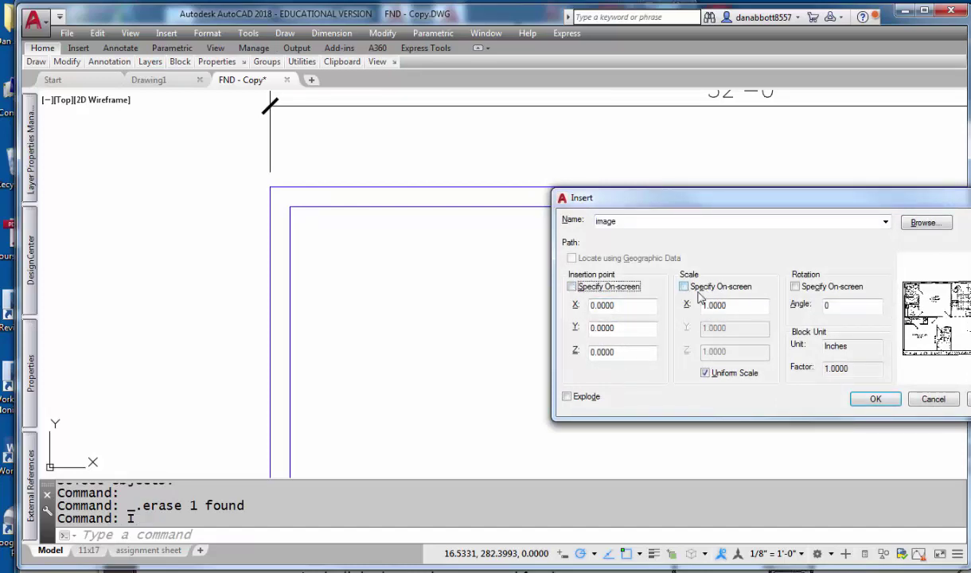
click(706, 373)
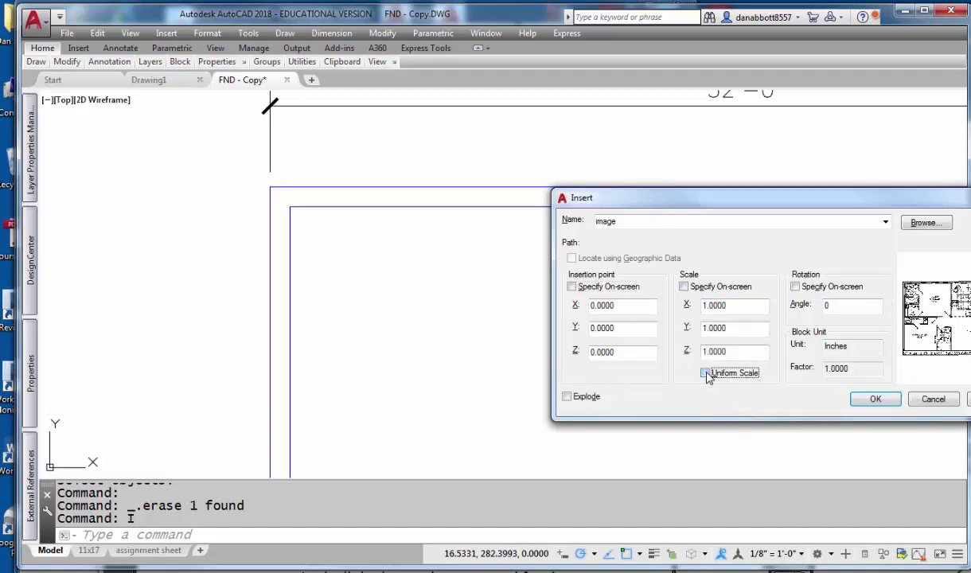
double_click(741, 327)
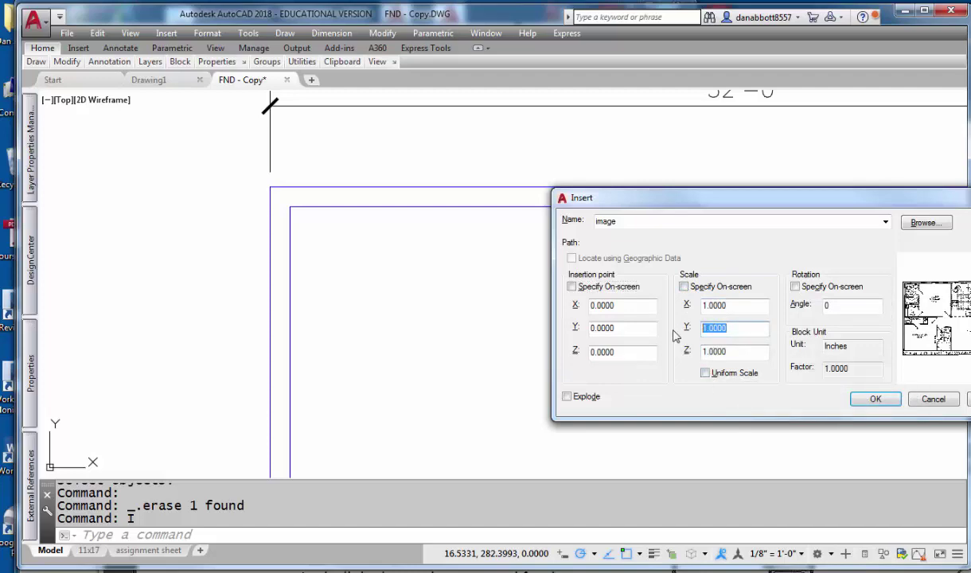
key(ctrl+v)
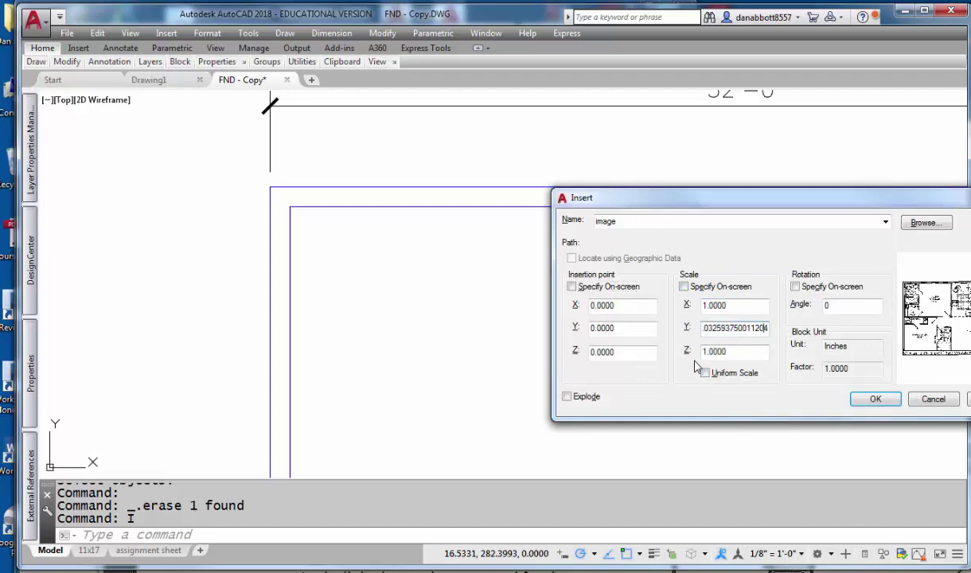
key(Home)
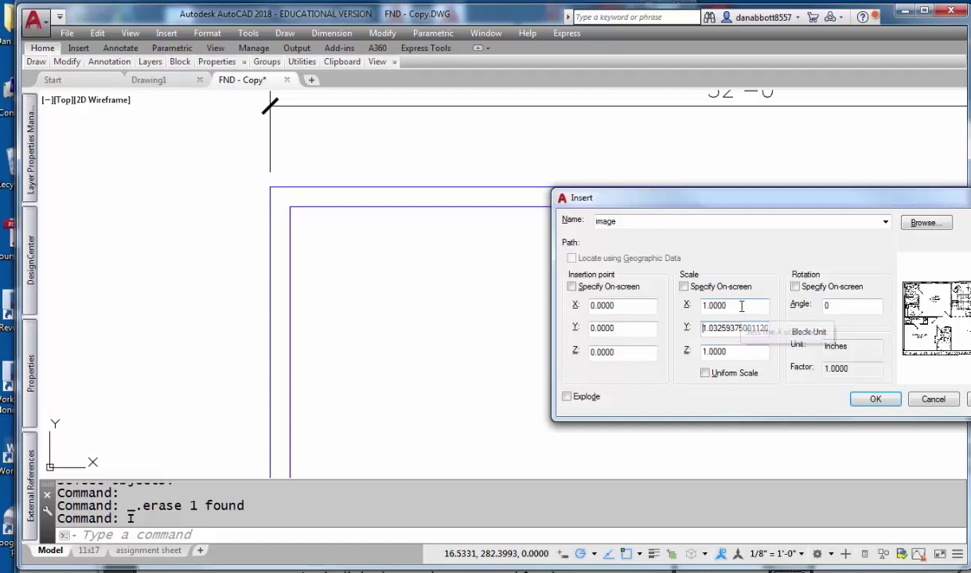
click(863, 402)
Send the inserted floor-plan block to the back with DR.
scroll(501, 314, down, 3)
scroll(404, 263, up, 4)
text(DR)
key(Return)
click(404, 263)
key(Return)
key(Return)
key(Escape)
key(Escape)
Zoom and pan around to check the plan fits the 32'-0" by 24'-0" foundation outline.
scroll(404, 263, up, 4)
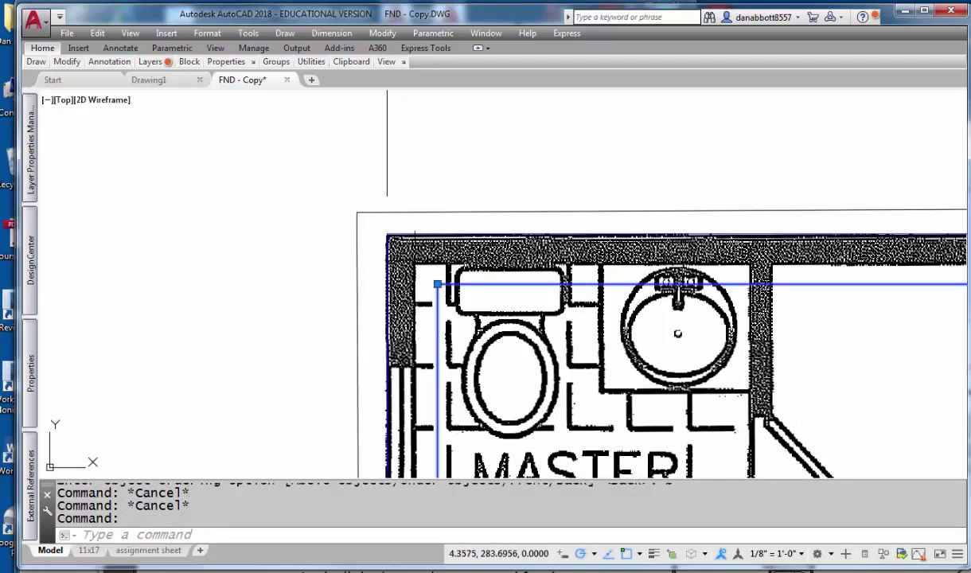
scroll(434, 279, down, 6)
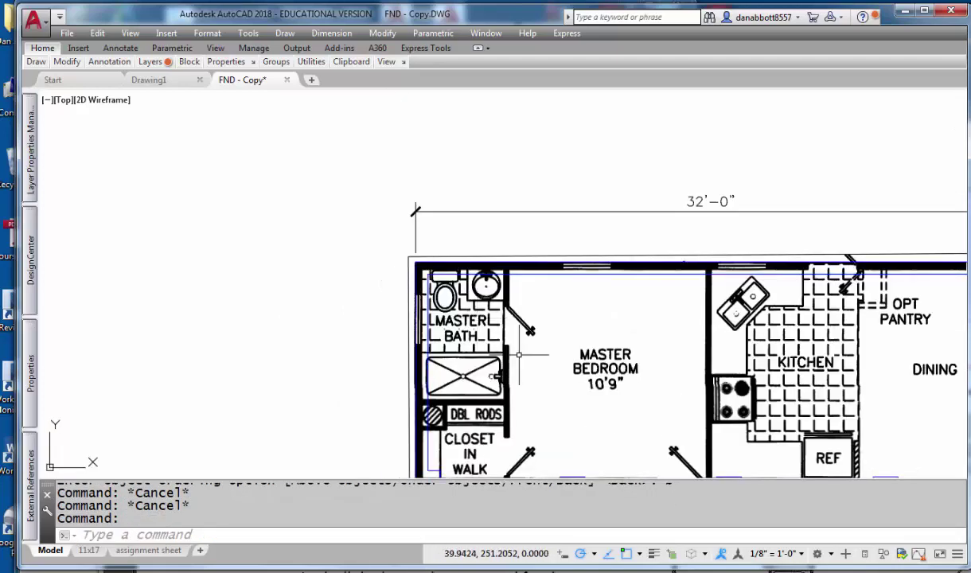
scroll(520, 354, down, 4)
middle_drag(598, 389, 446, 267)
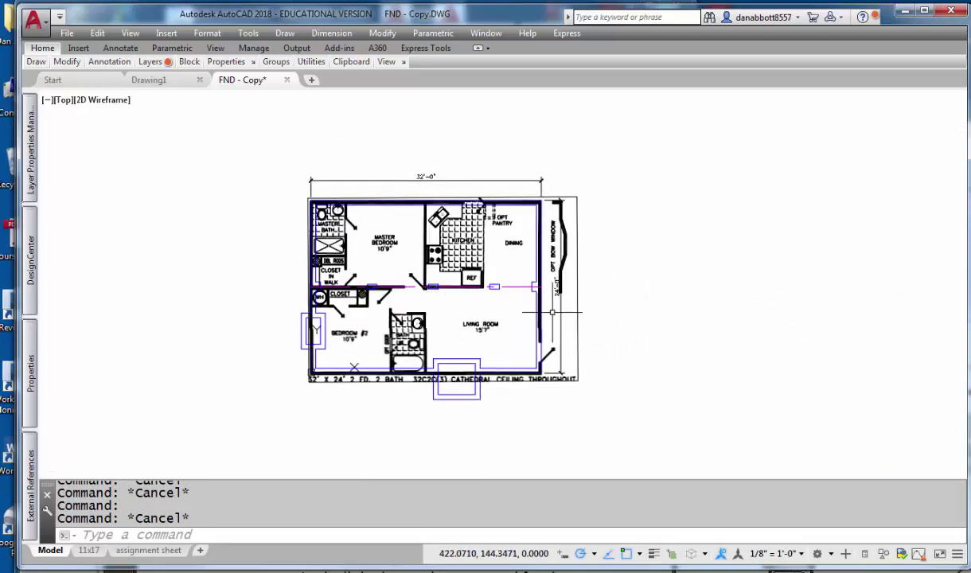
scroll(577, 412, up, 3)
scroll(557, 382, up, 8)
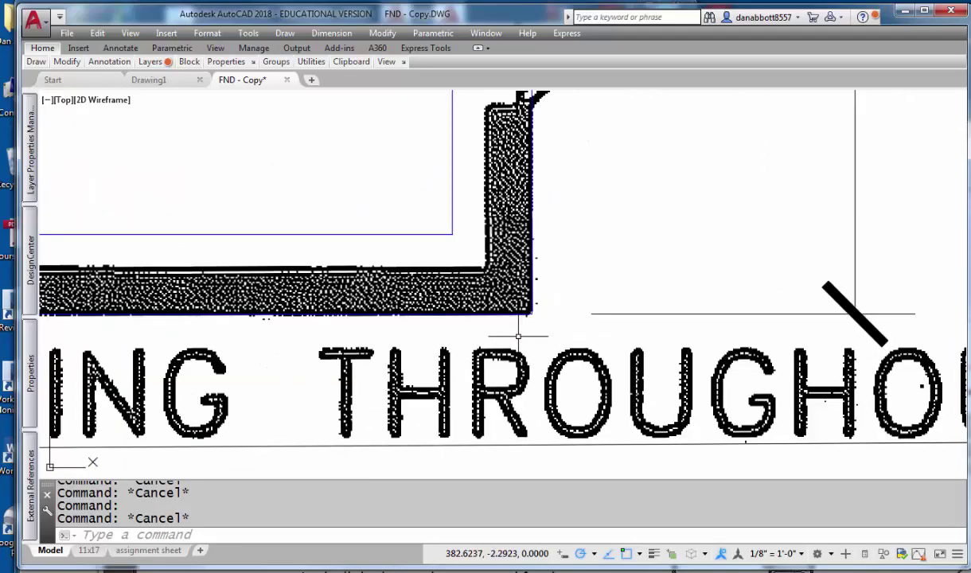
scroll(520, 330, down, 10)
middle_drag(422, 263, 549, 370)
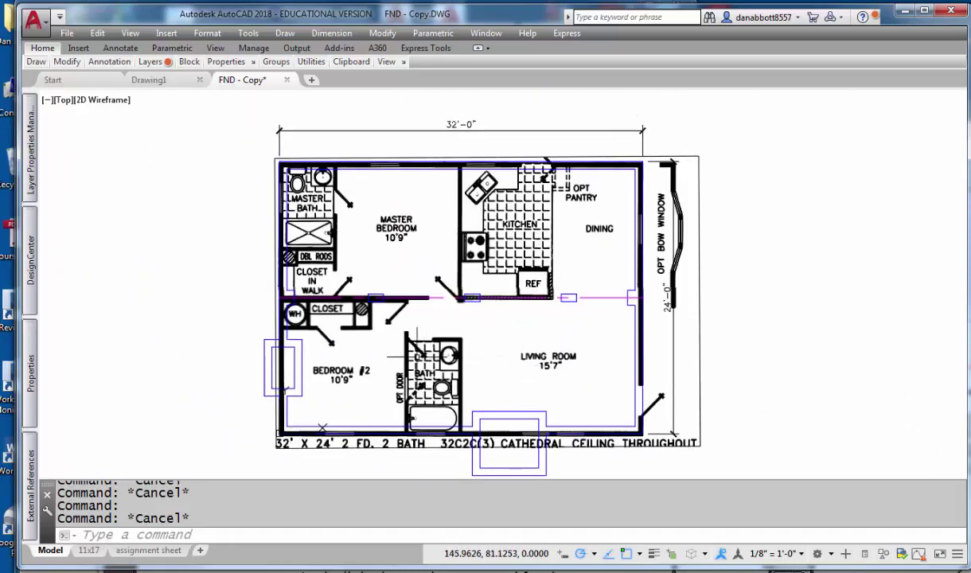
scroll(321, 245, up, 4)
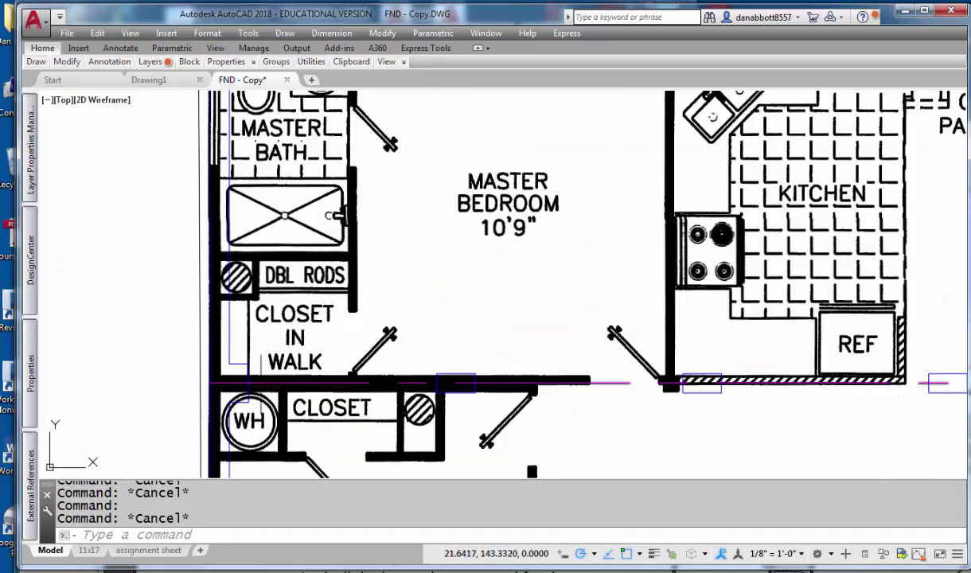
mouse_move(231, 383)
scroll(363, 383, down, 2)
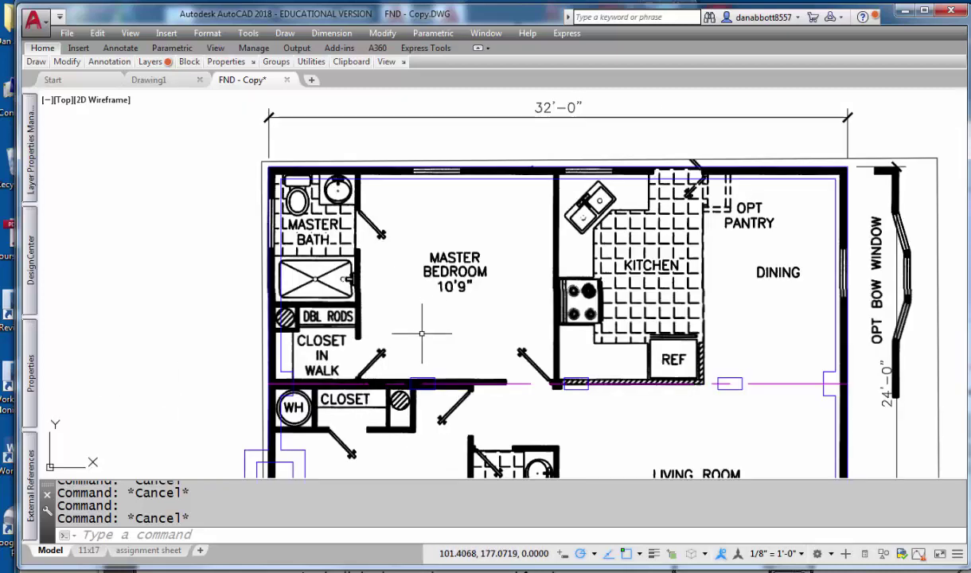